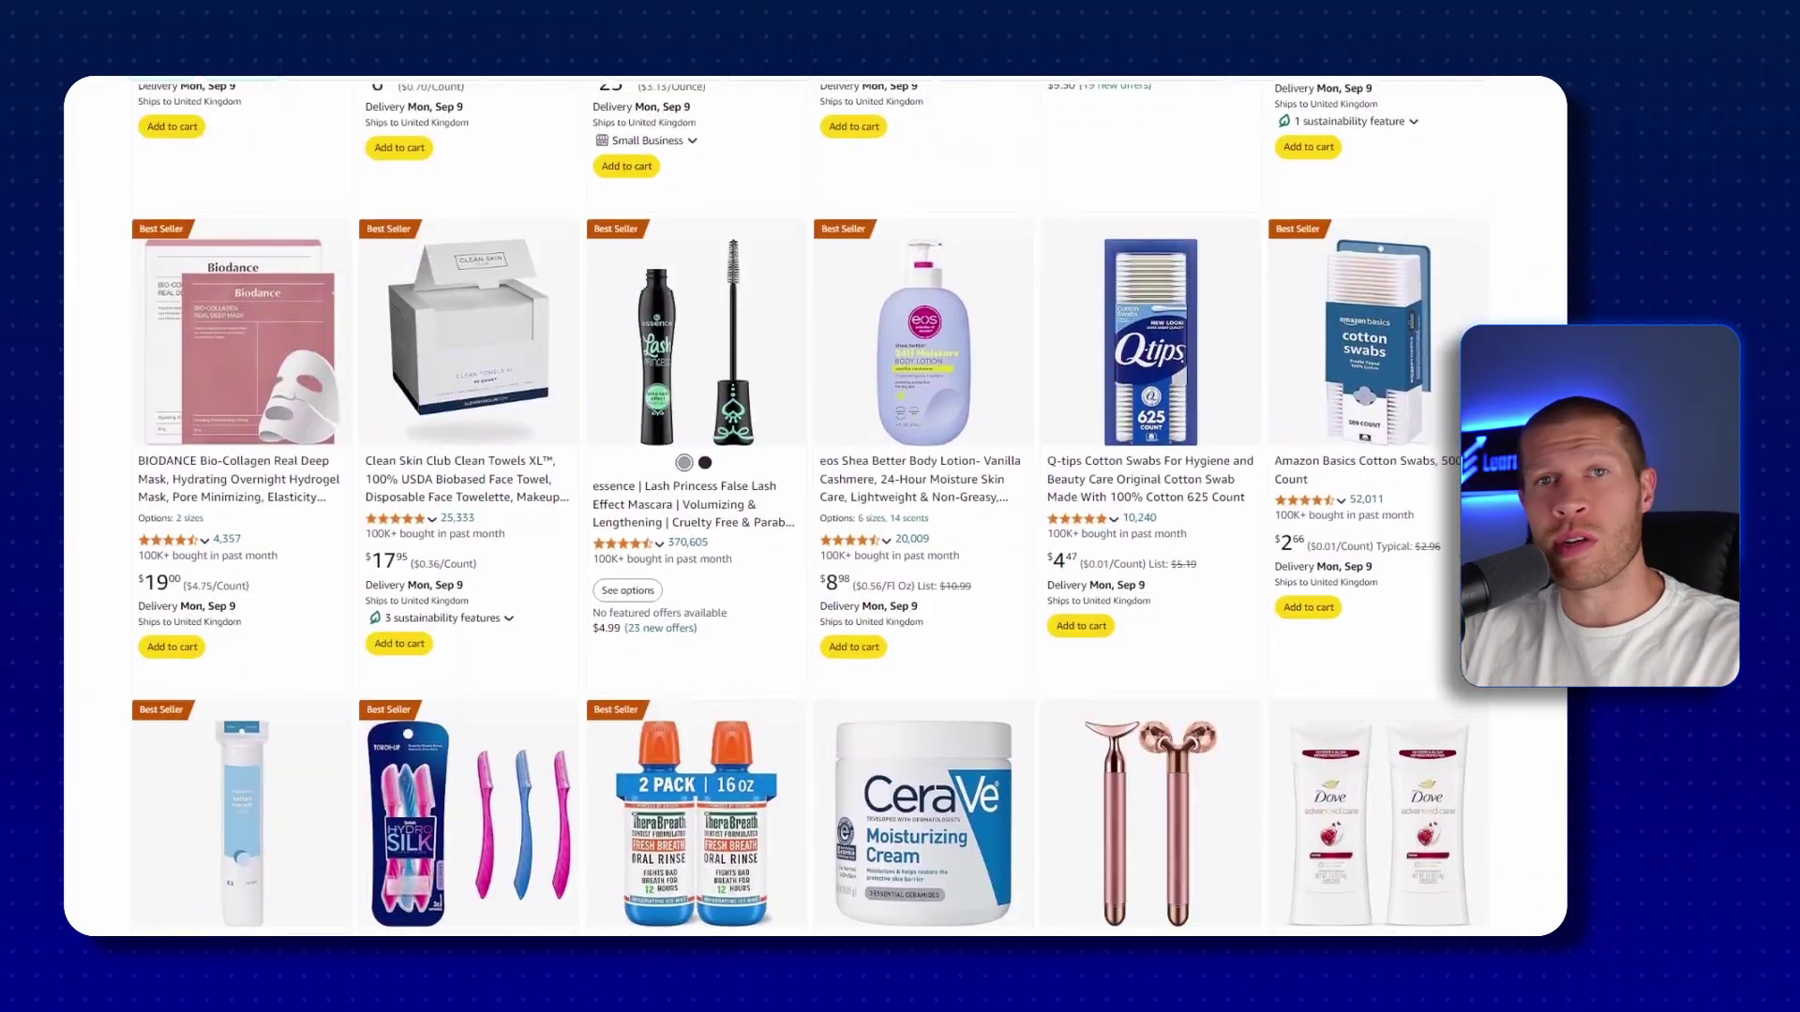
Scroll down through the Amazon best-seller beauty results toward the LEVOIT Core Mini listing.
{"action": "scroll", "coordinate": [806, 506], "scroll_direction": "down", "scroll_amount": 2}
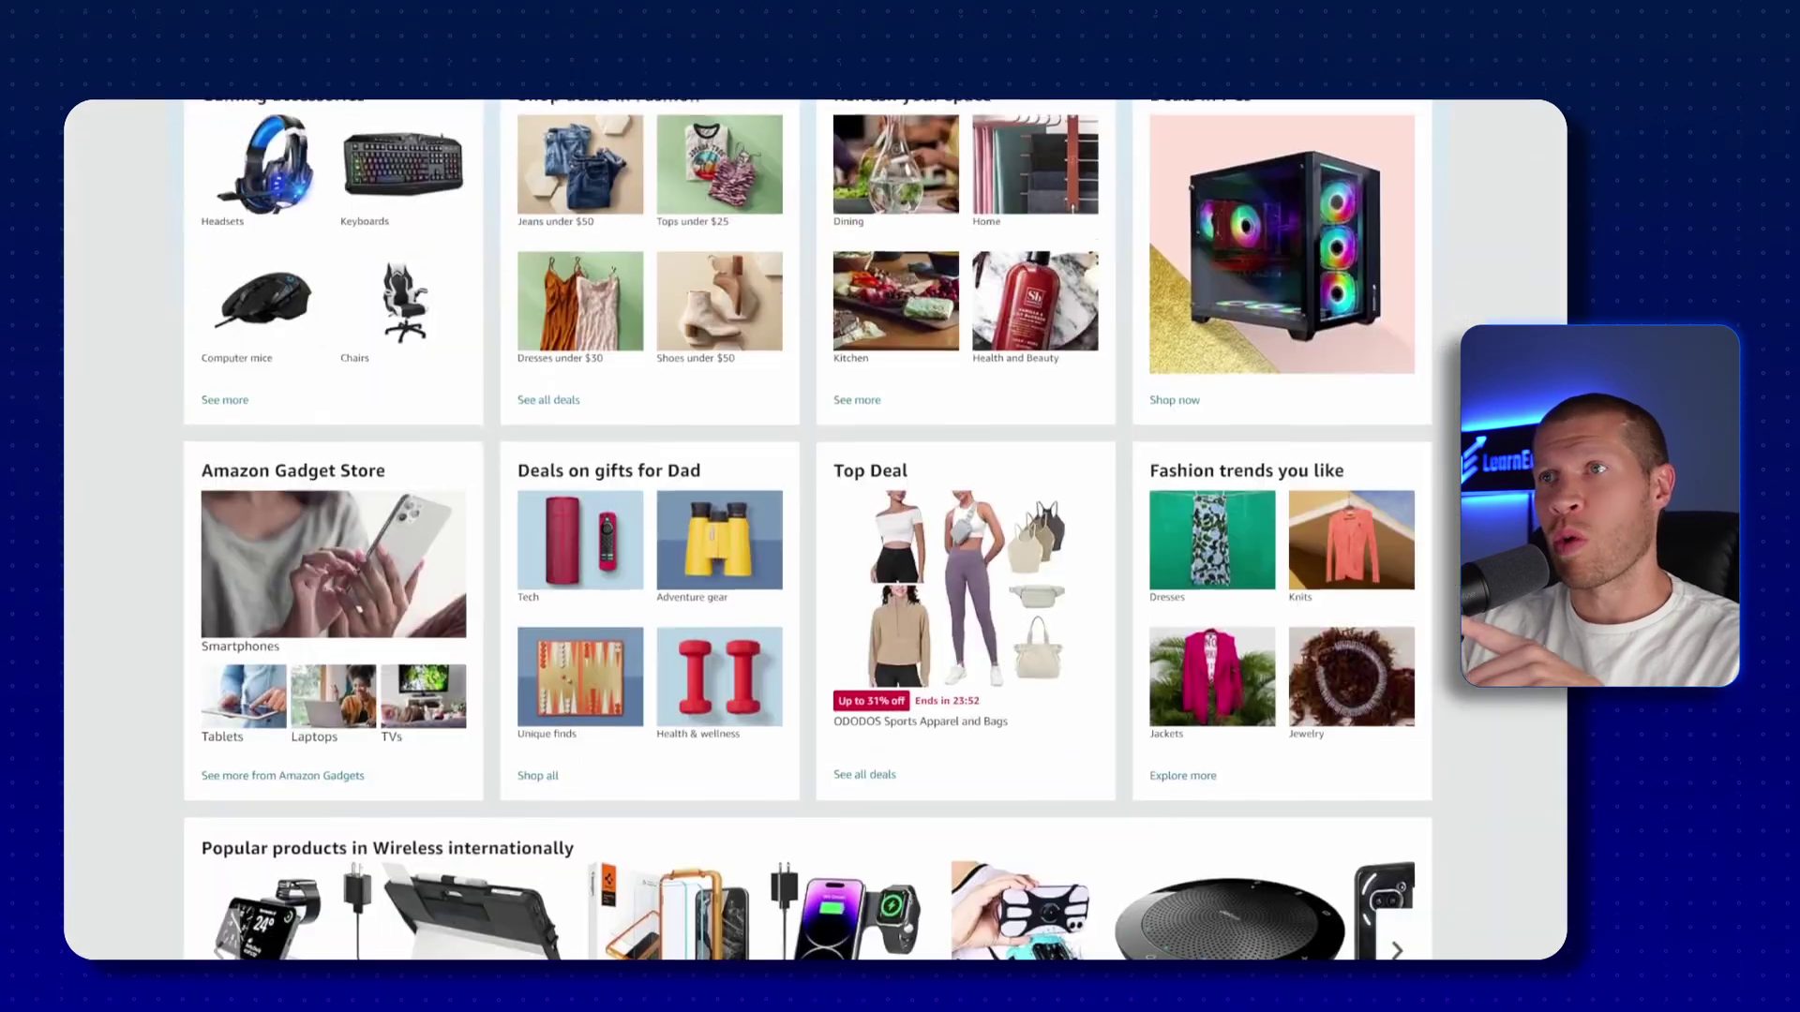
{"action": "scroll", "coordinate": [806, 506], "scroll_direction": "down", "scroll_amount": 1}
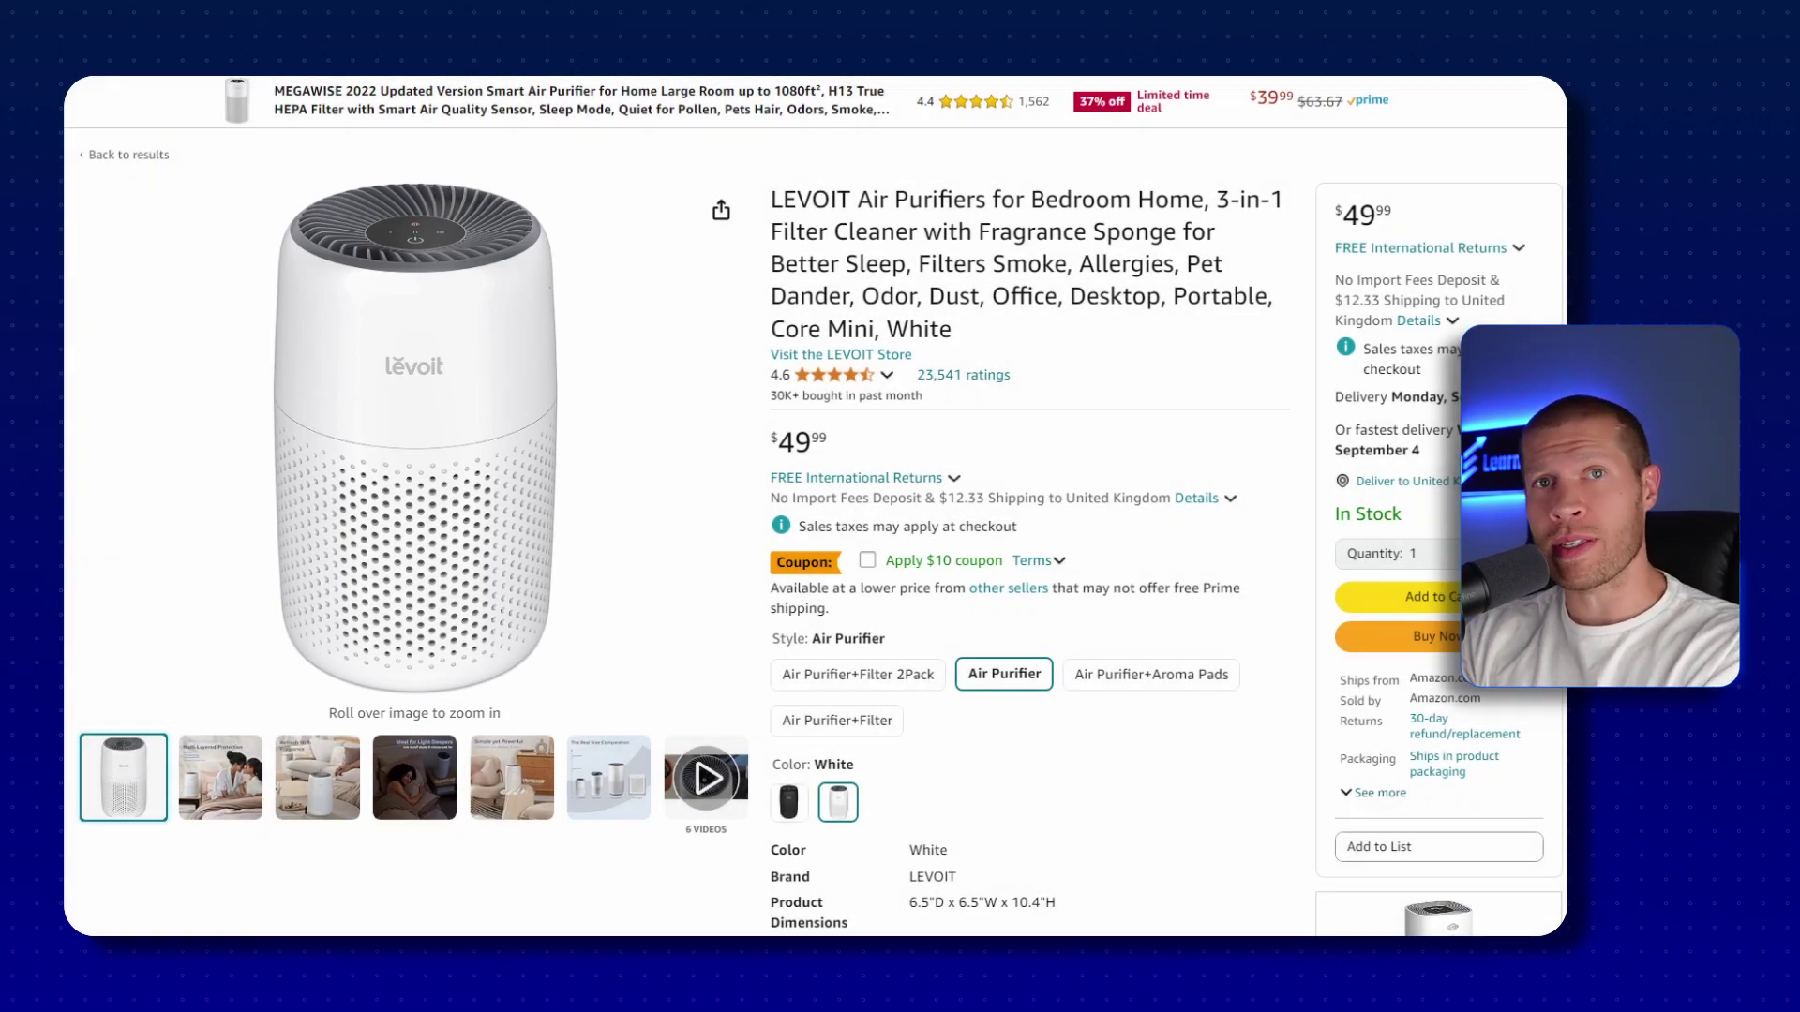
Bring the Edge window forward and switch to the TikTok Shop seller landing page.
{"action": "scroll", "coordinate": [816, 506], "scroll_direction": "down", "scroll_amount": 6}
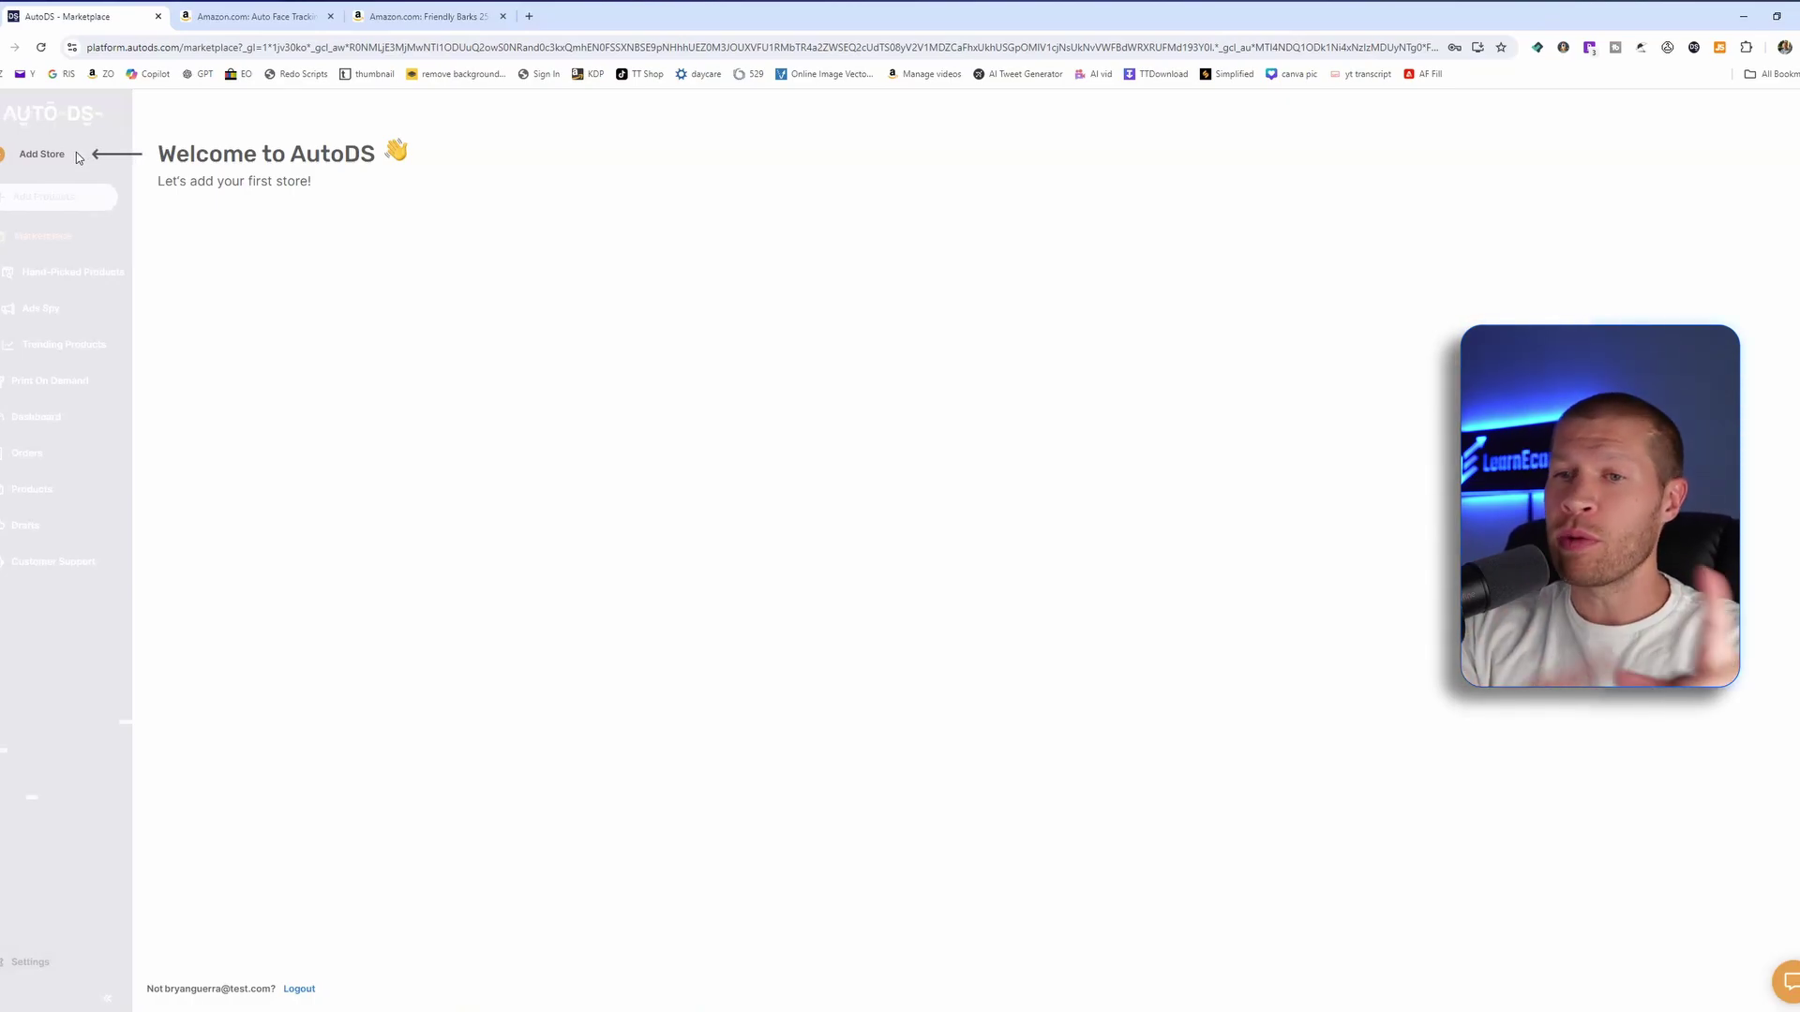
{"action": "left_click", "coordinate": [320, 994]}
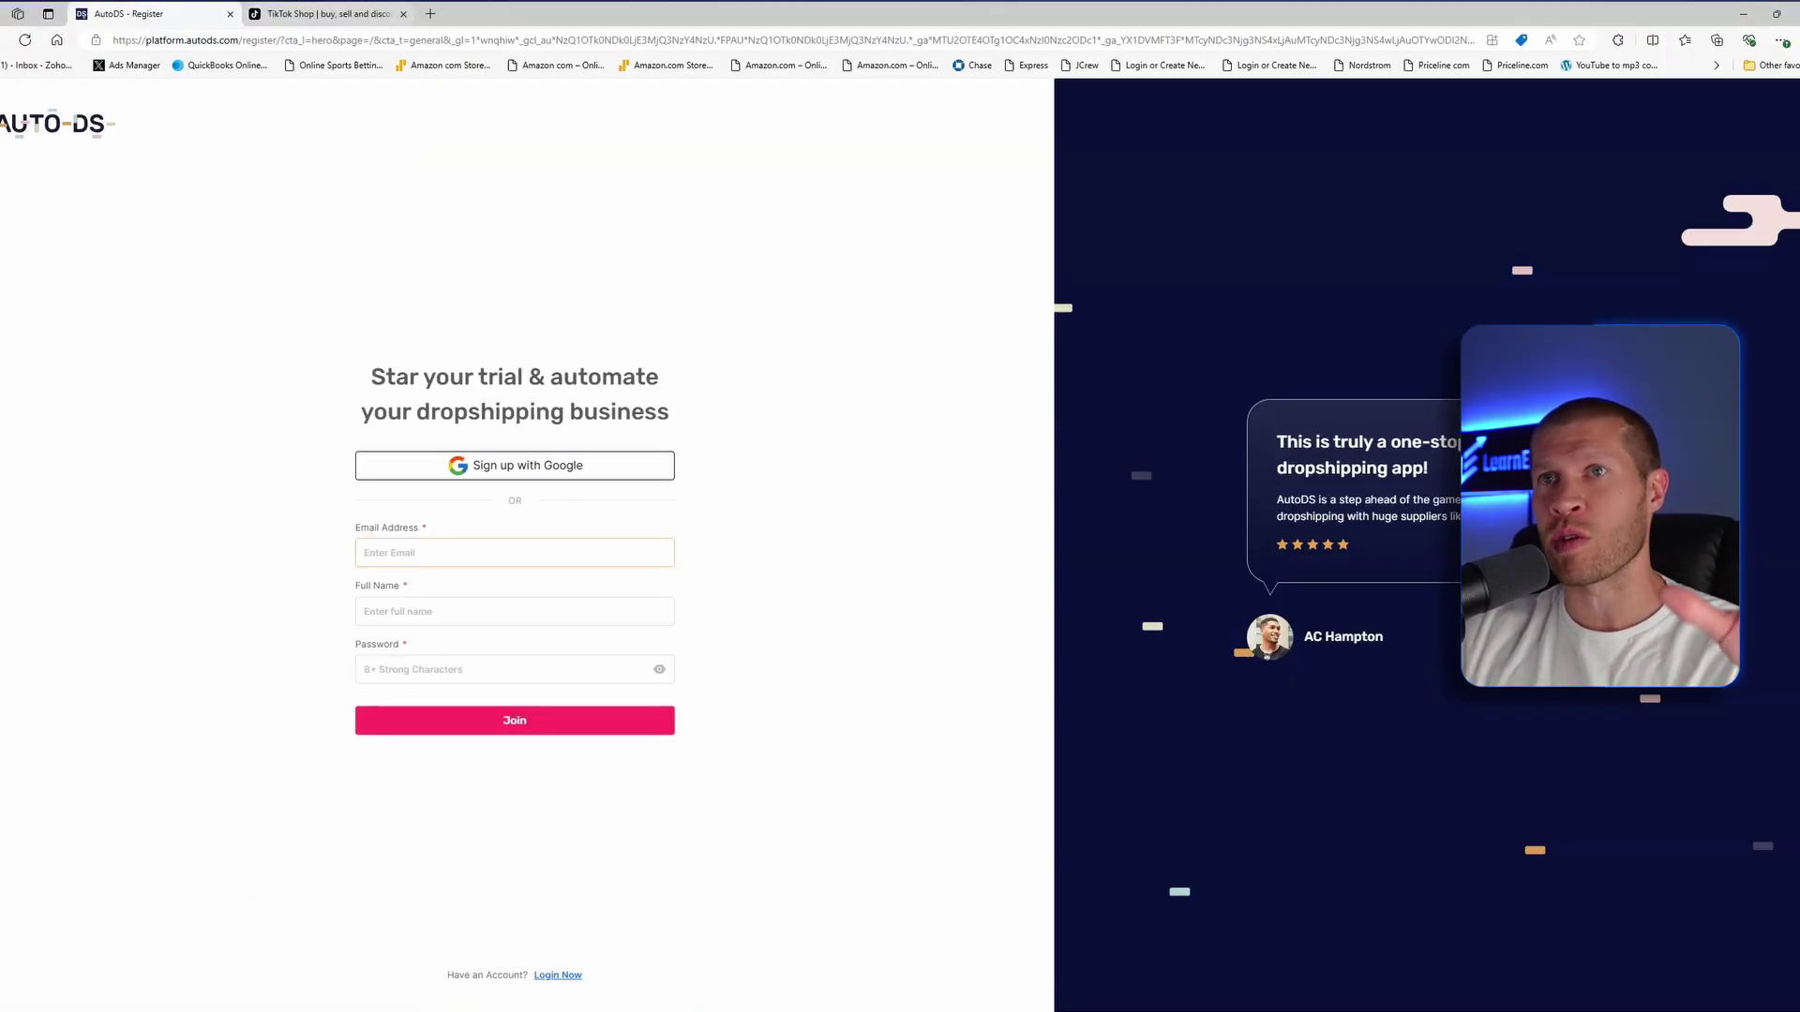
{"action": "left_click", "coordinate": [281, 14]}
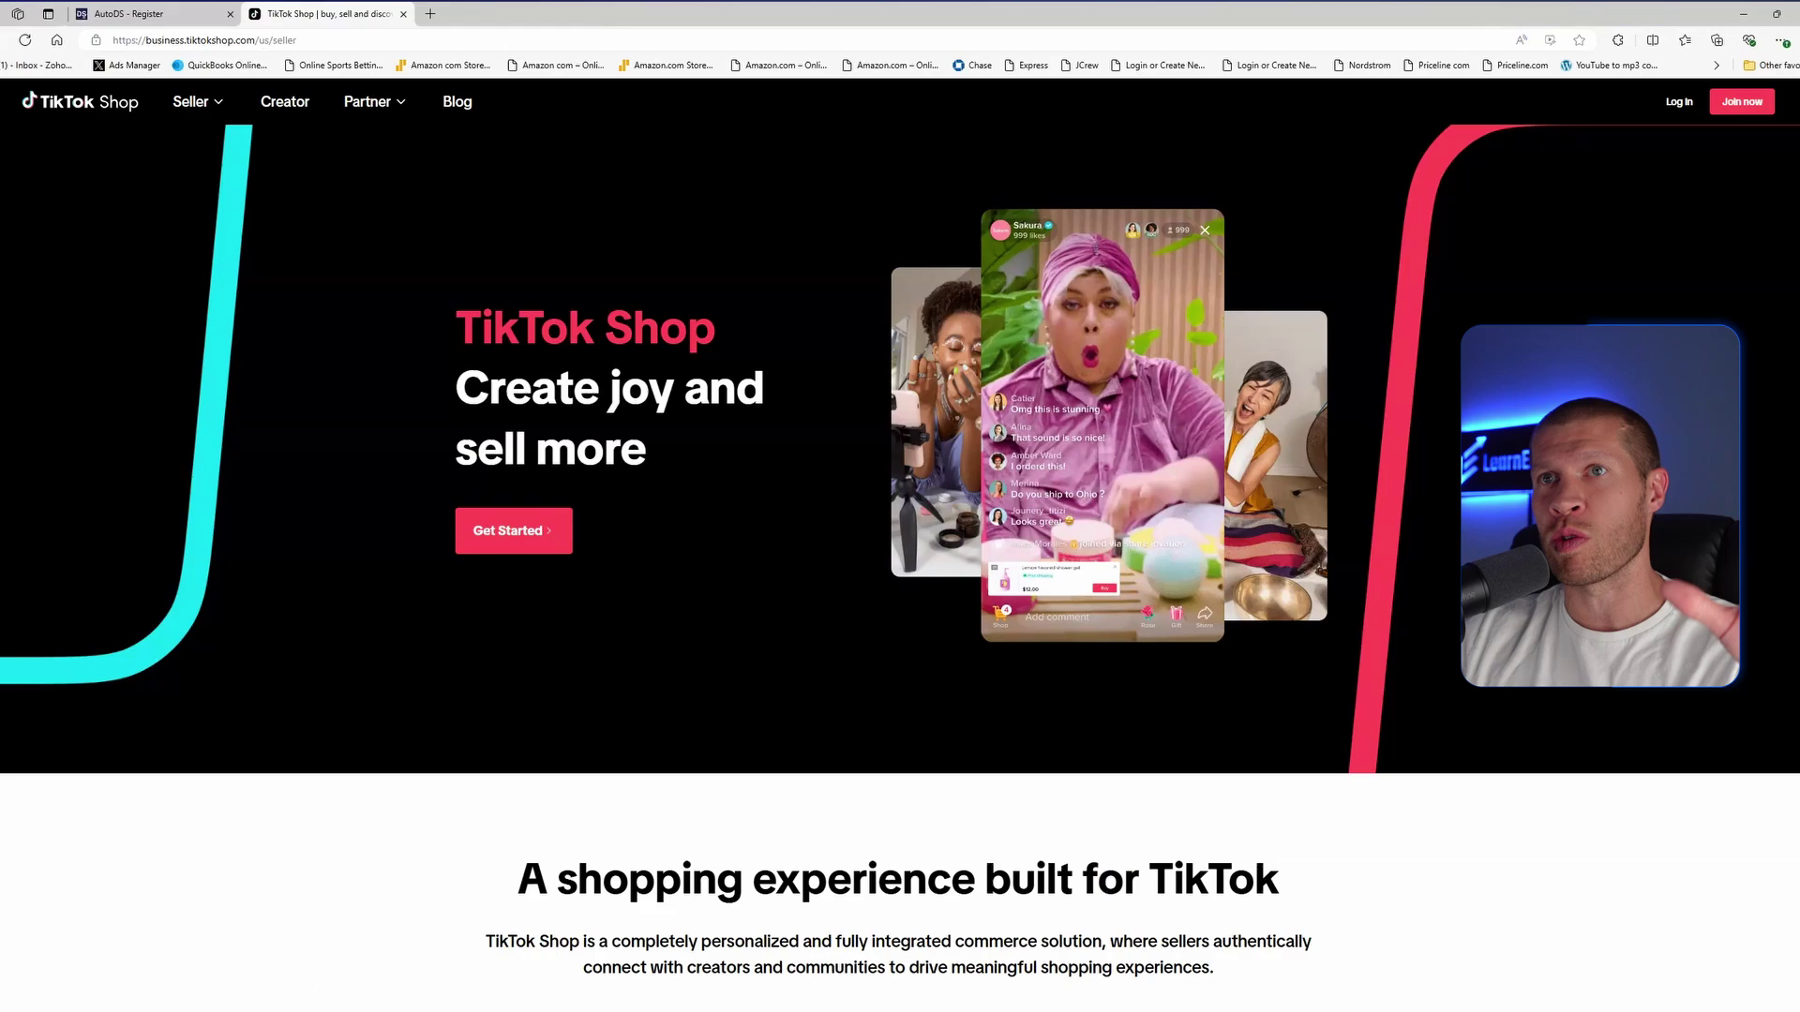
Start a United States TikTok Shop seller sign-up and submit the e-mail for a verification code.
{"action": "scroll", "coordinate": [488, 545], "scroll_direction": "down", "scroll_amount": 1}
{"action": "left_click", "coordinate": [489, 542]}
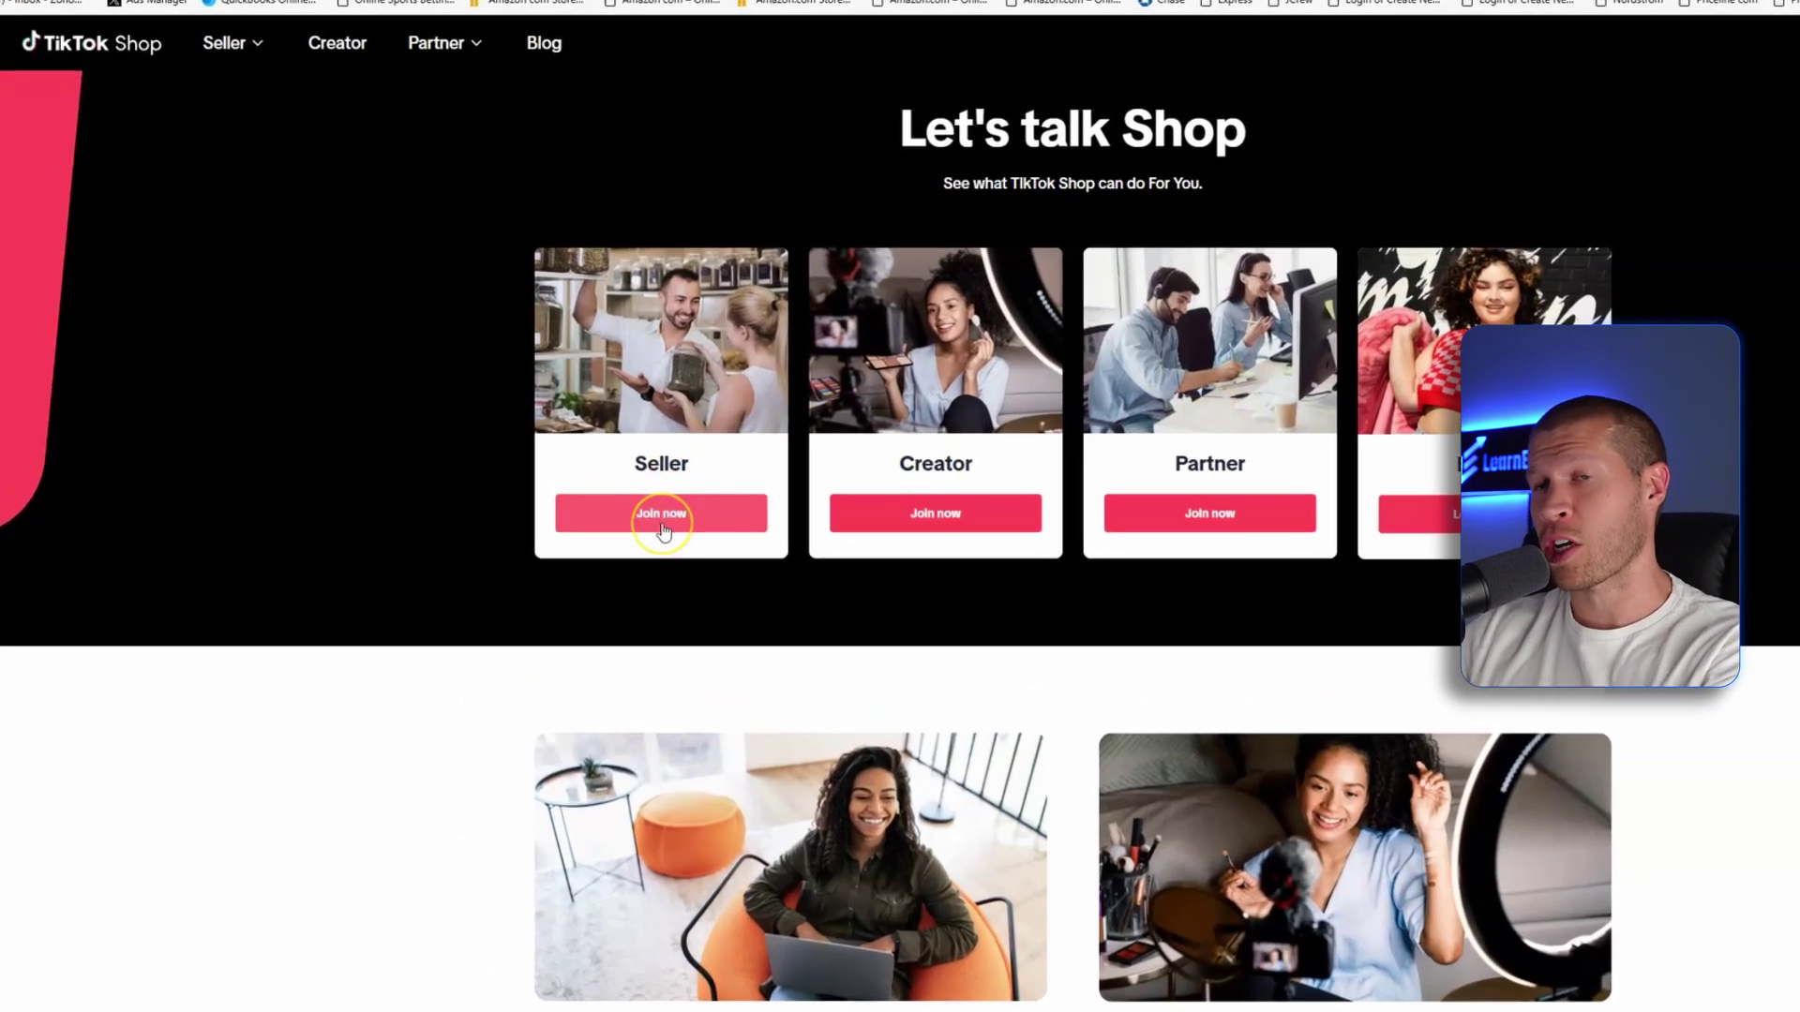
{"action": "left_click", "coordinate": [662, 514]}
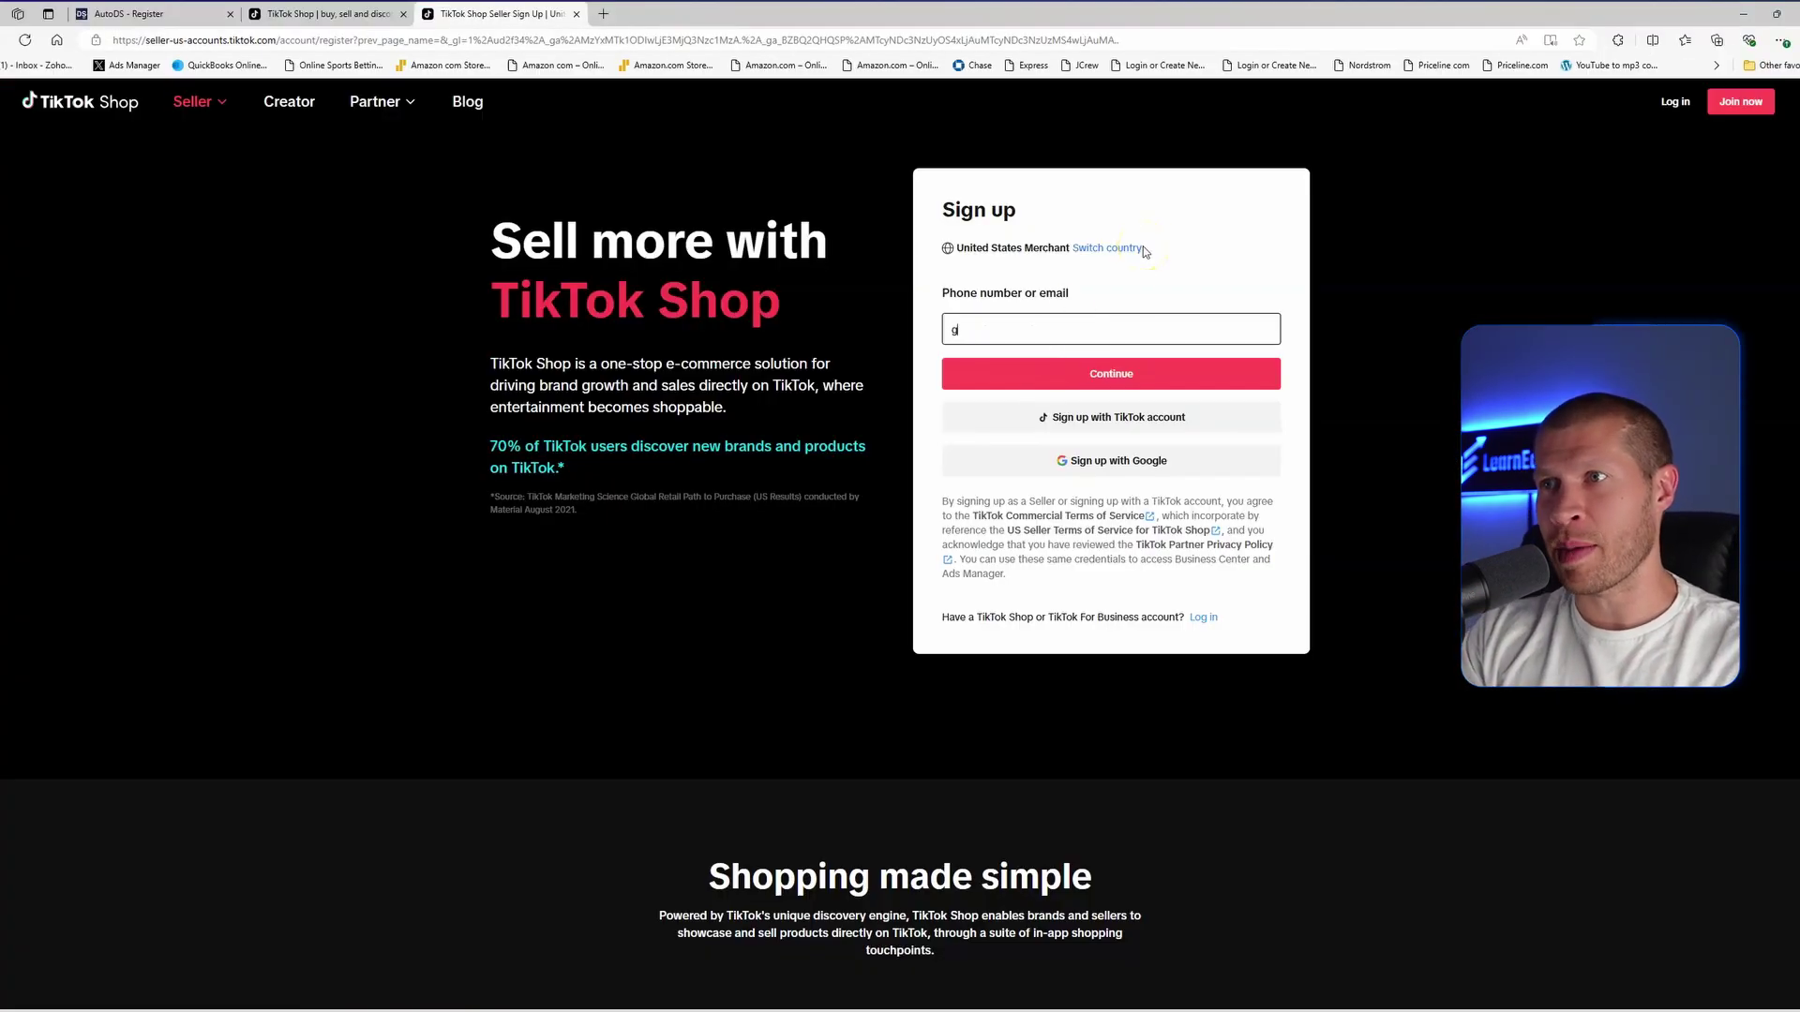
{"action": "left_click", "coordinate": [1081, 253]}
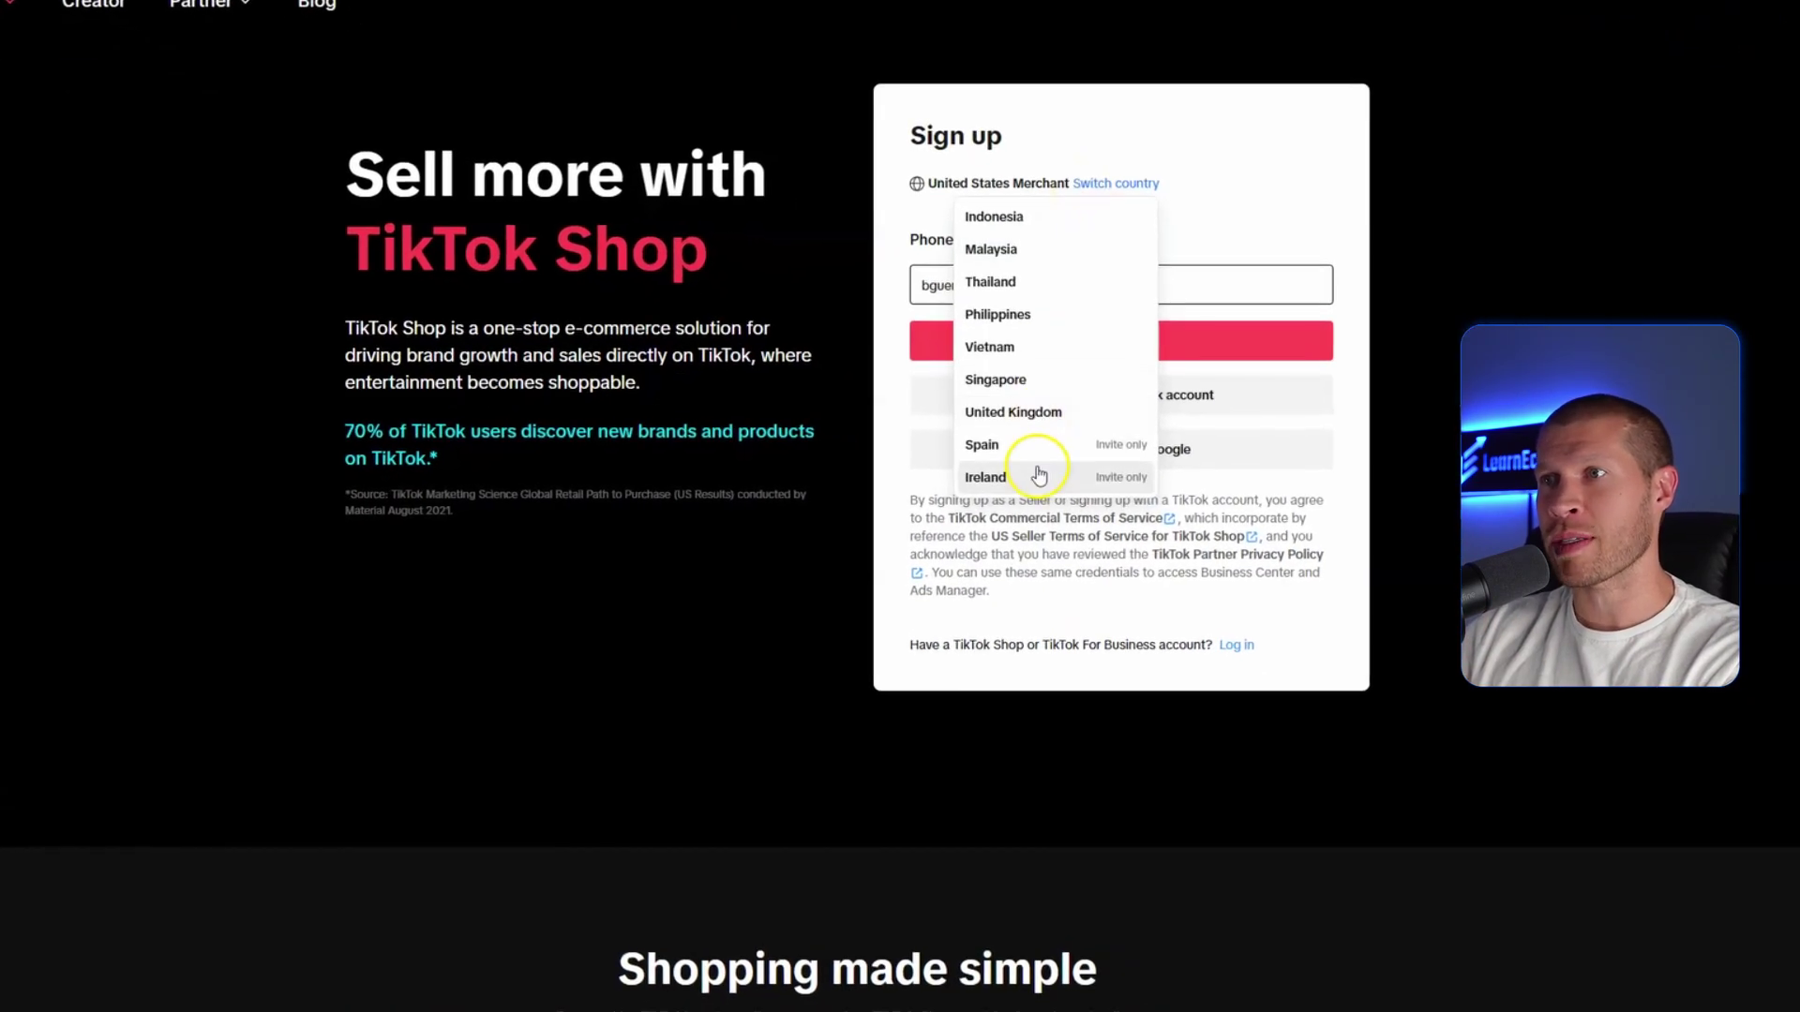
{"action": "left_click", "coordinate": [1296, 145]}
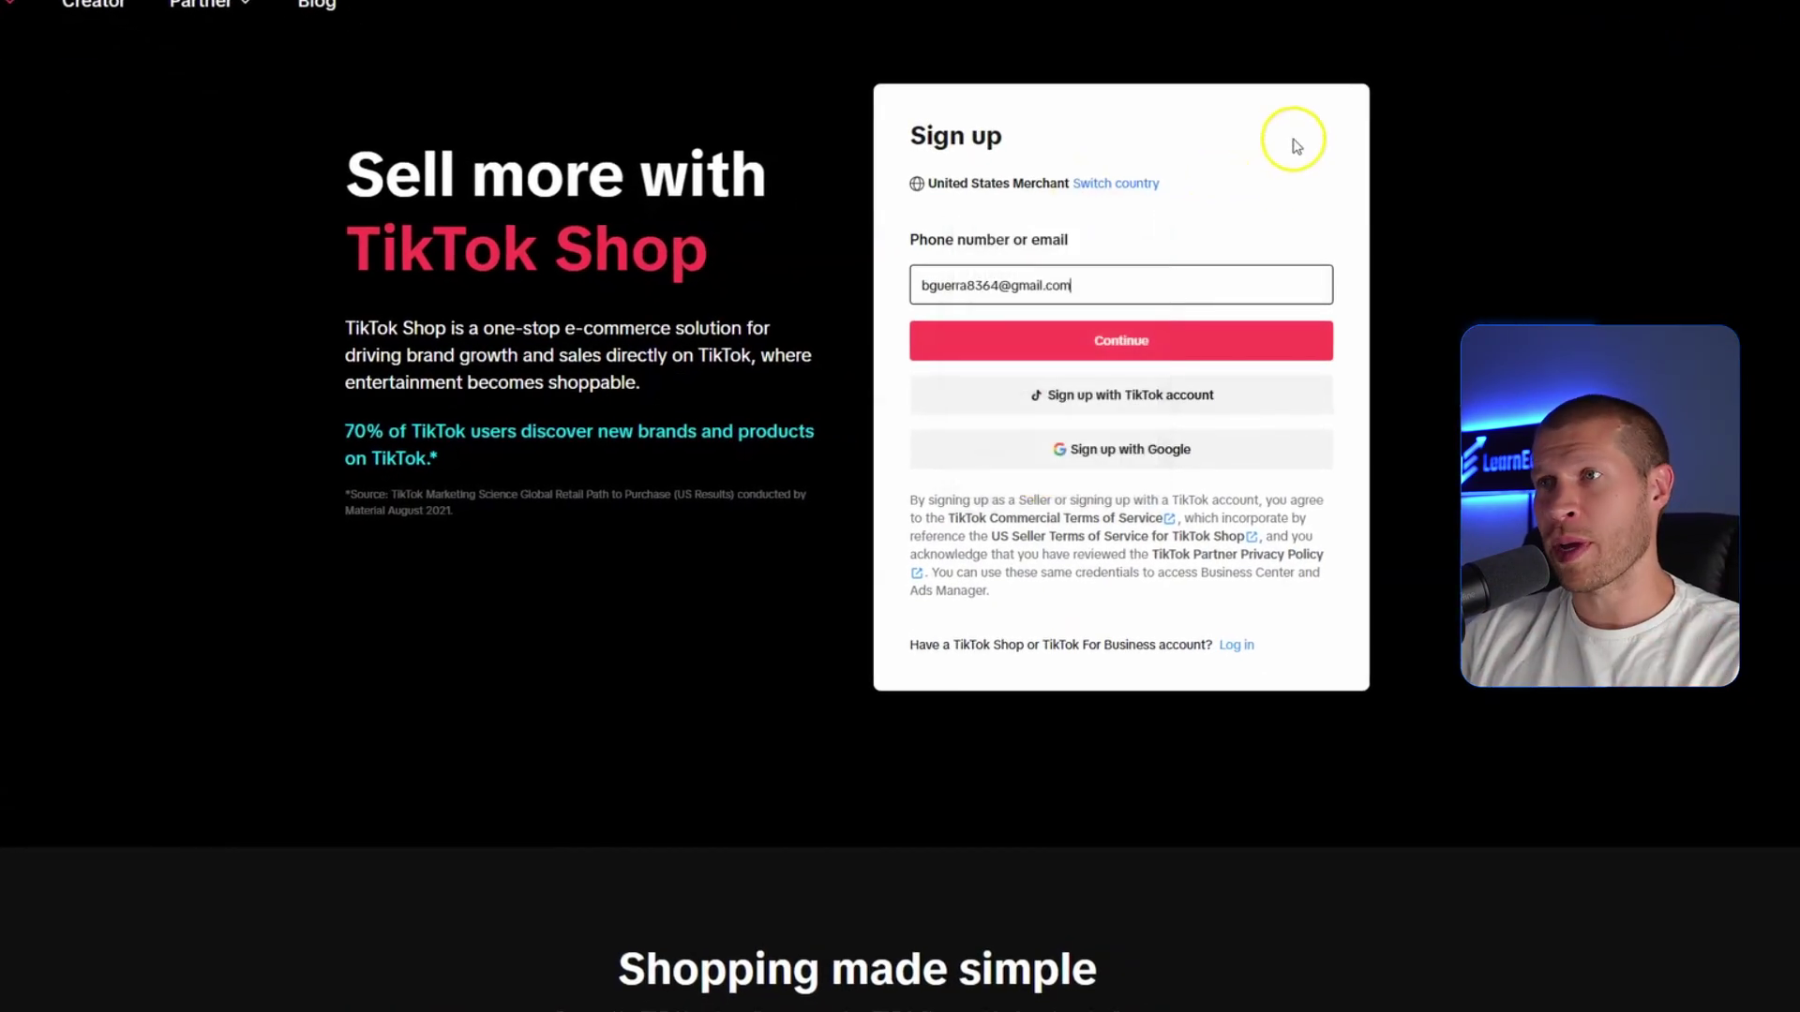
{"action": "left_click", "coordinate": [1183, 324]}
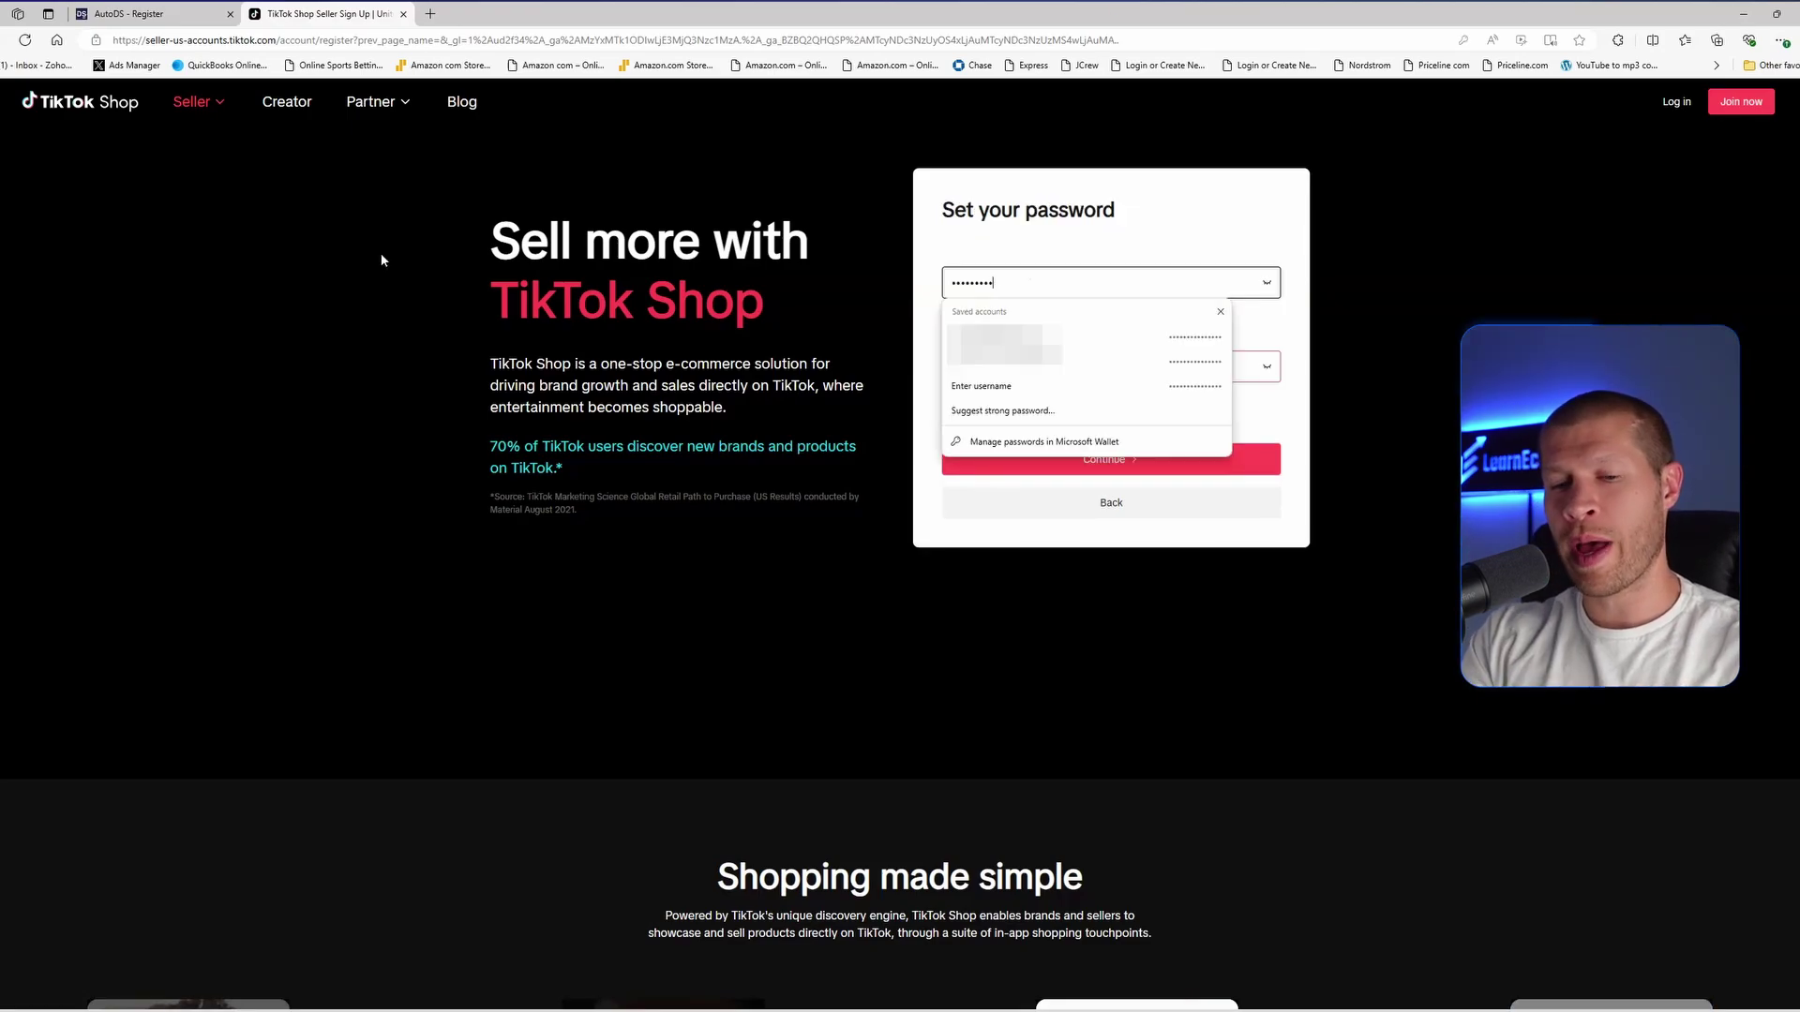
Submit the account password and register with Individual as the business type.
{"action": "left_click", "coordinate": [381, 260]}
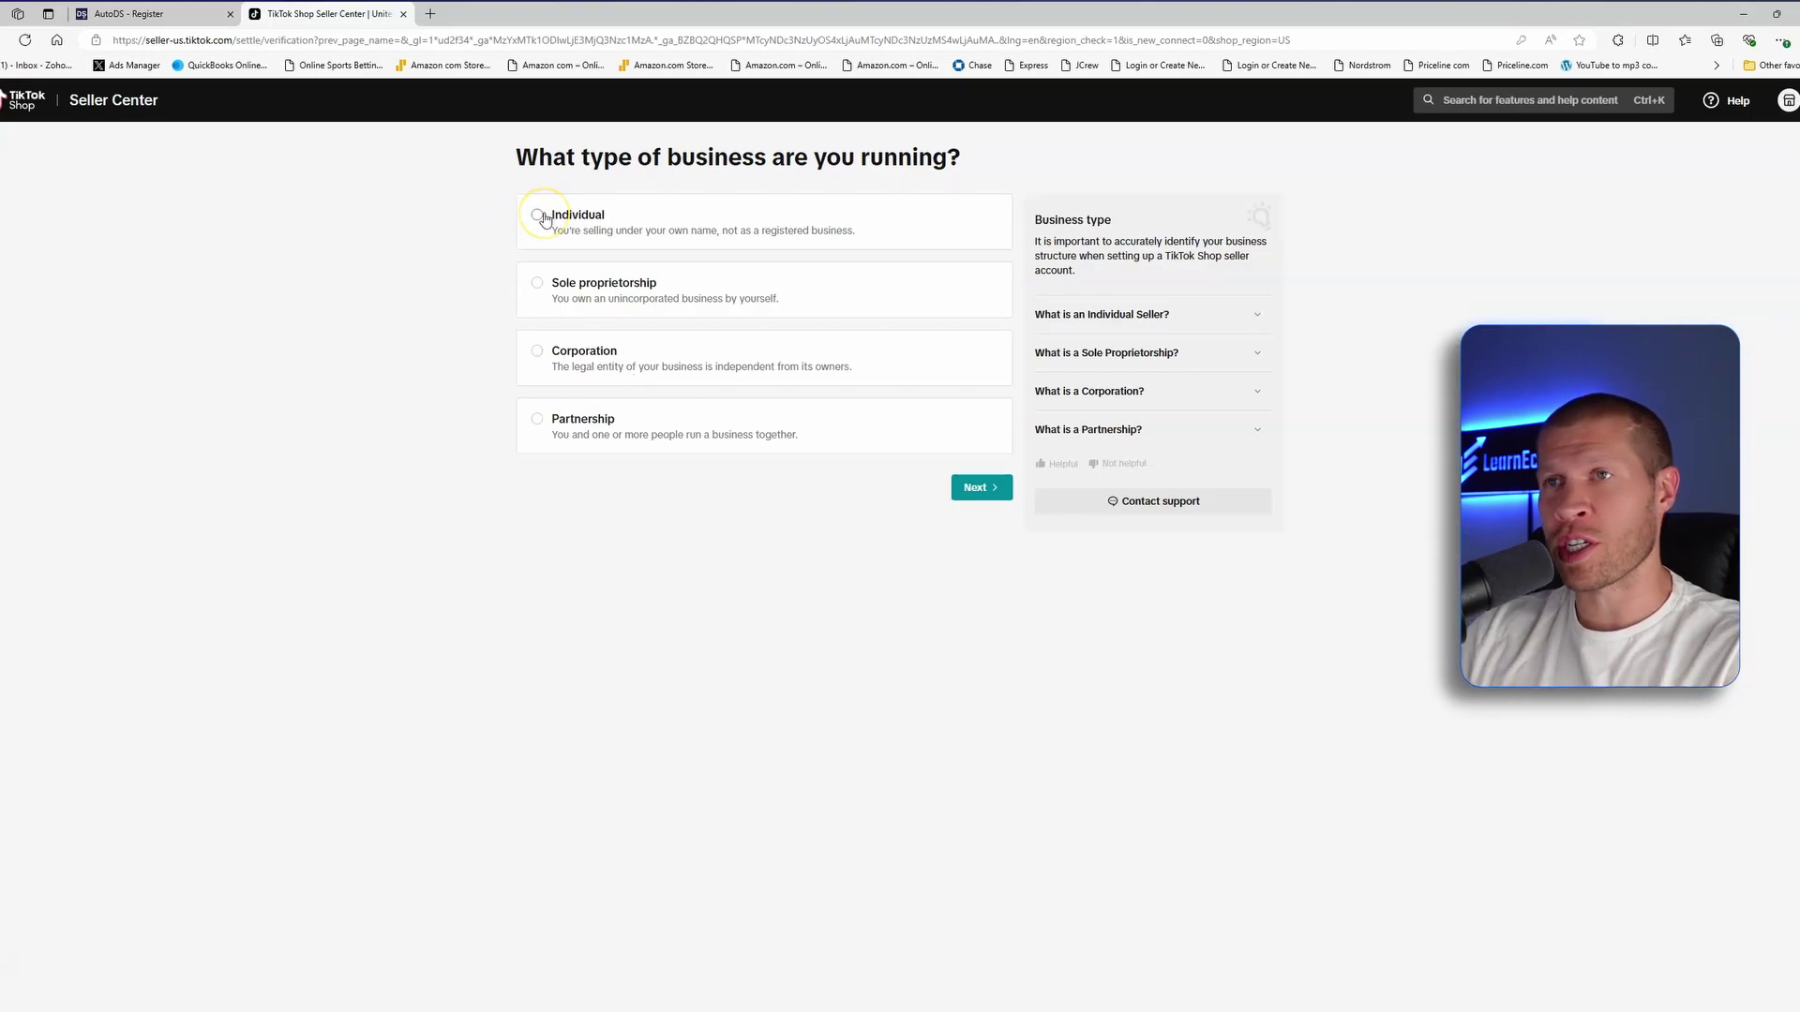
{"action": "left_click", "coordinate": [978, 503]}
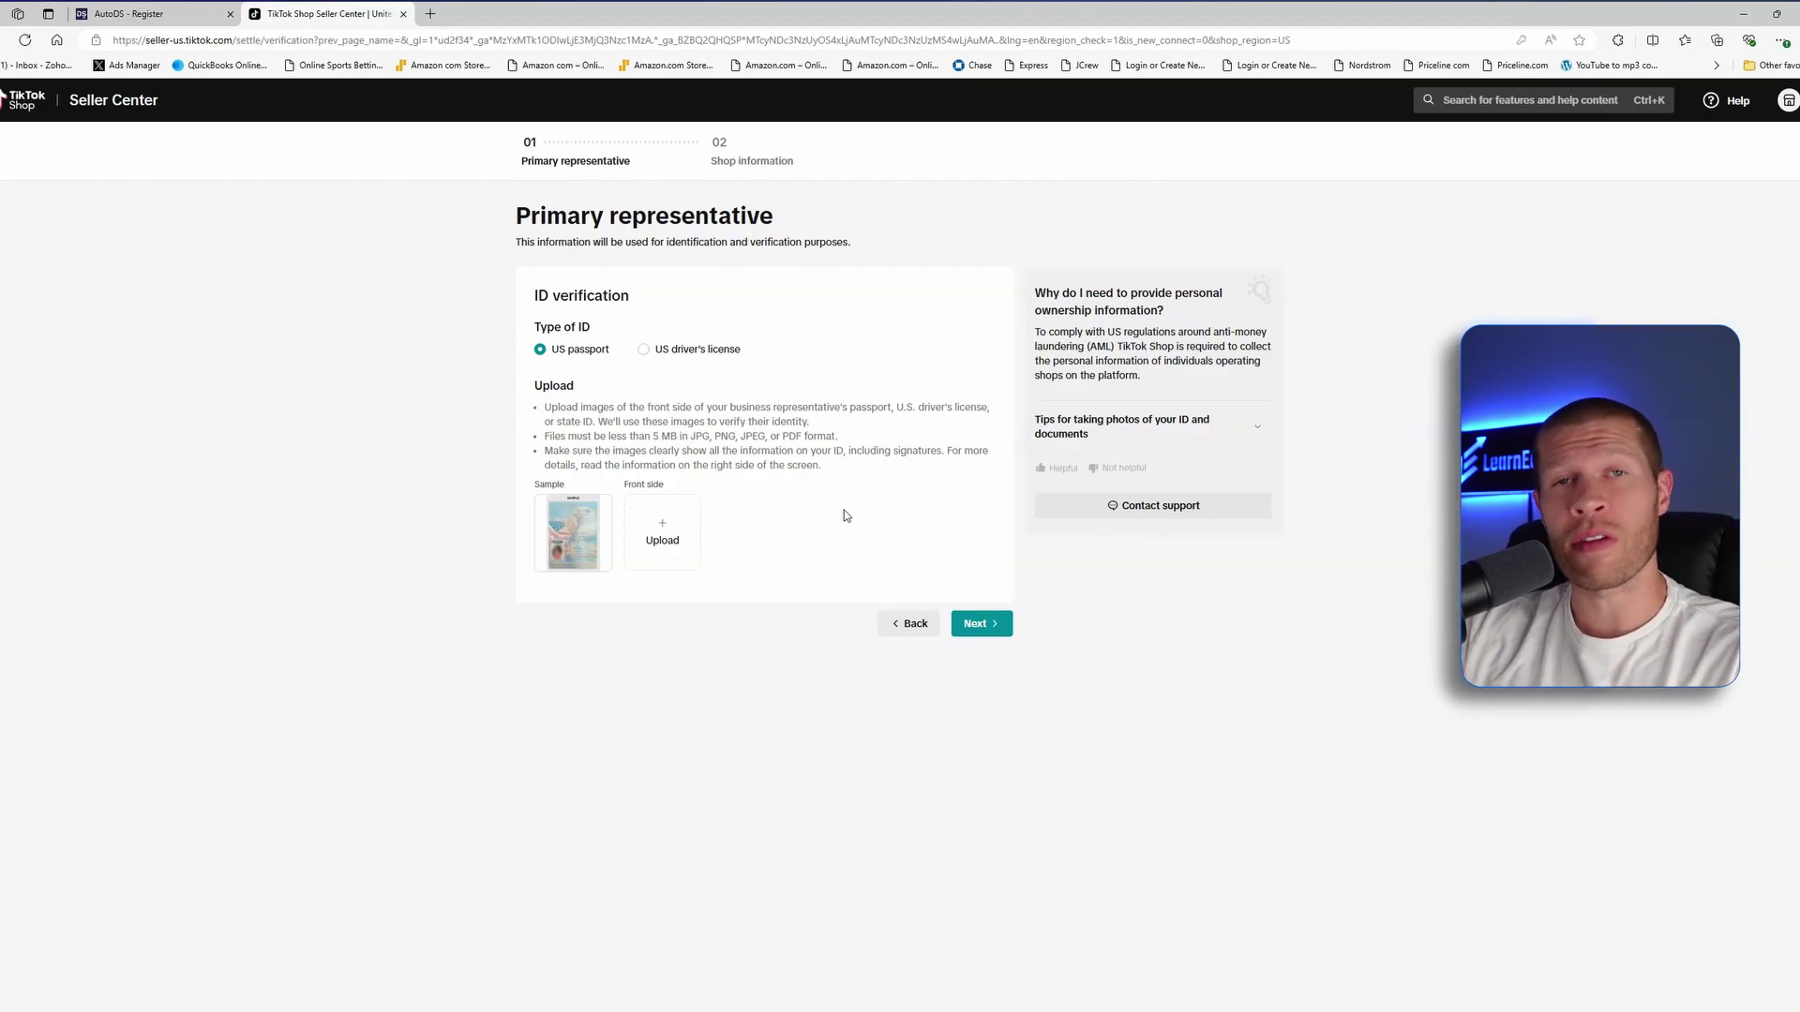
{"action": "left_click", "coordinate": [715, 410]}
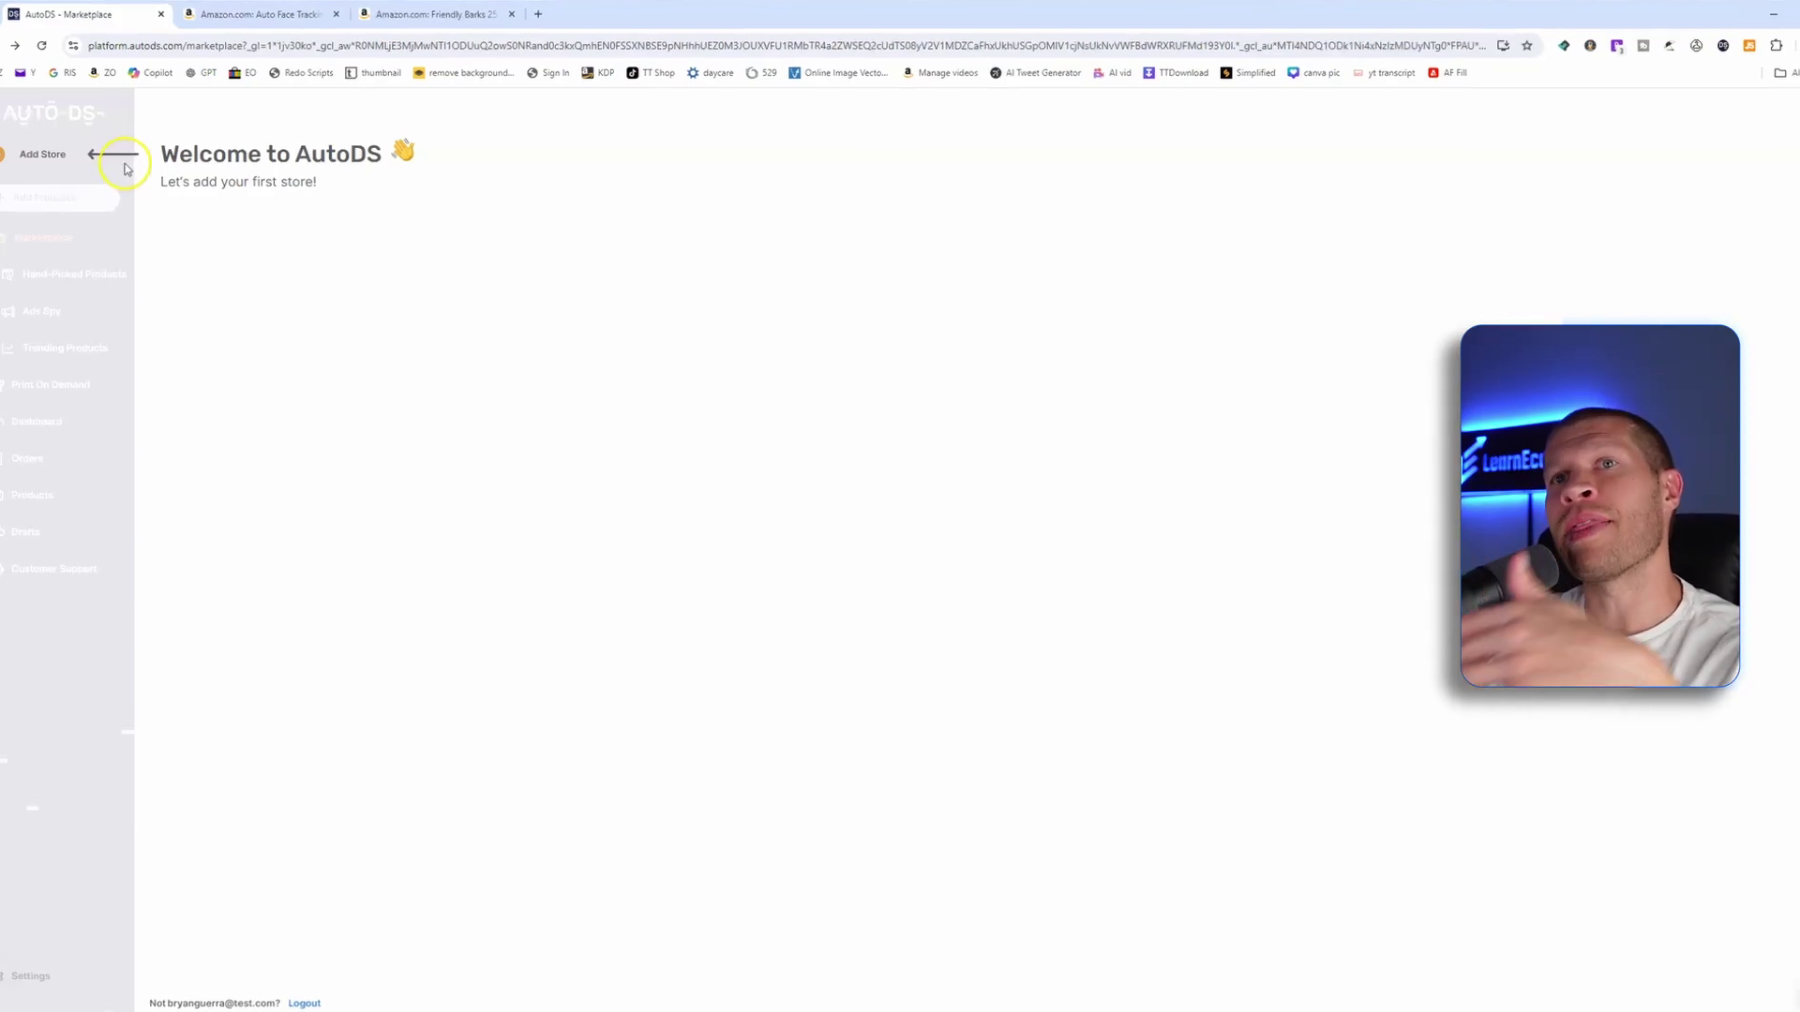
Add a first store to the AutoDS account from the sidebar.
{"action": "left_click", "coordinate": [42, 154]}
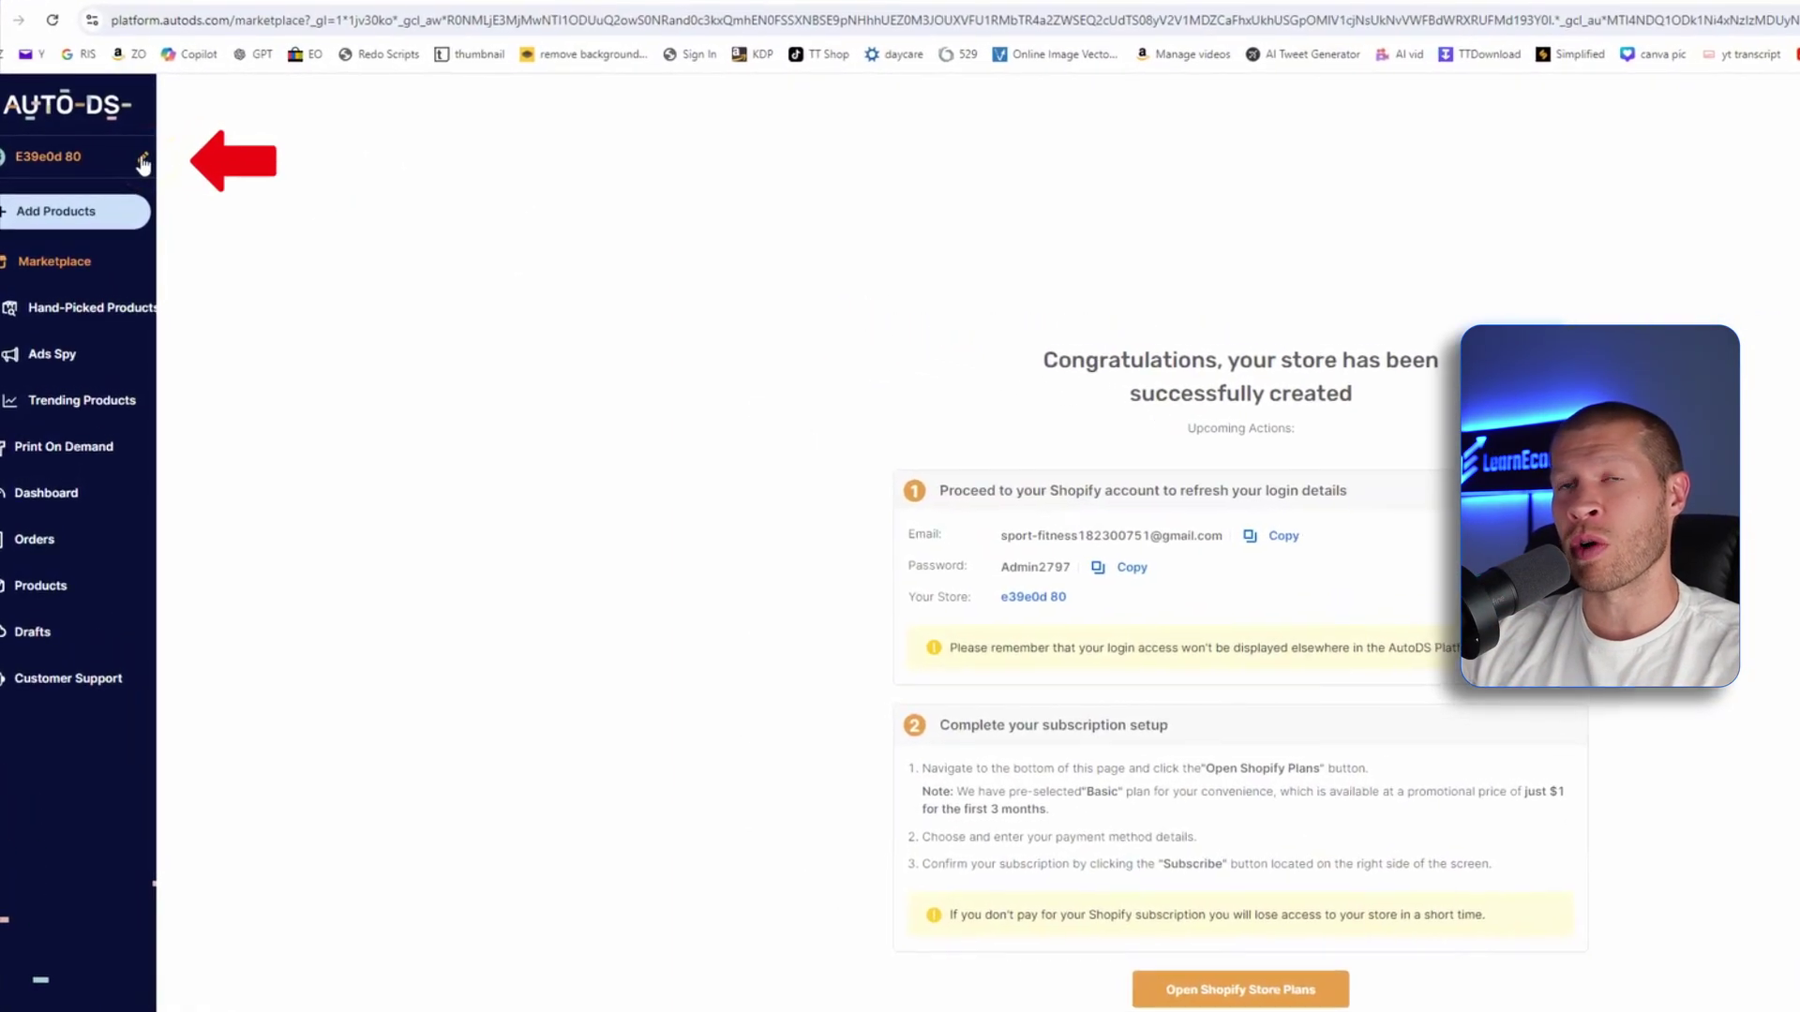
Start adding another store from the connected-stores list to reach the plan comparison.
{"action": "left_click", "coordinate": [142, 165]}
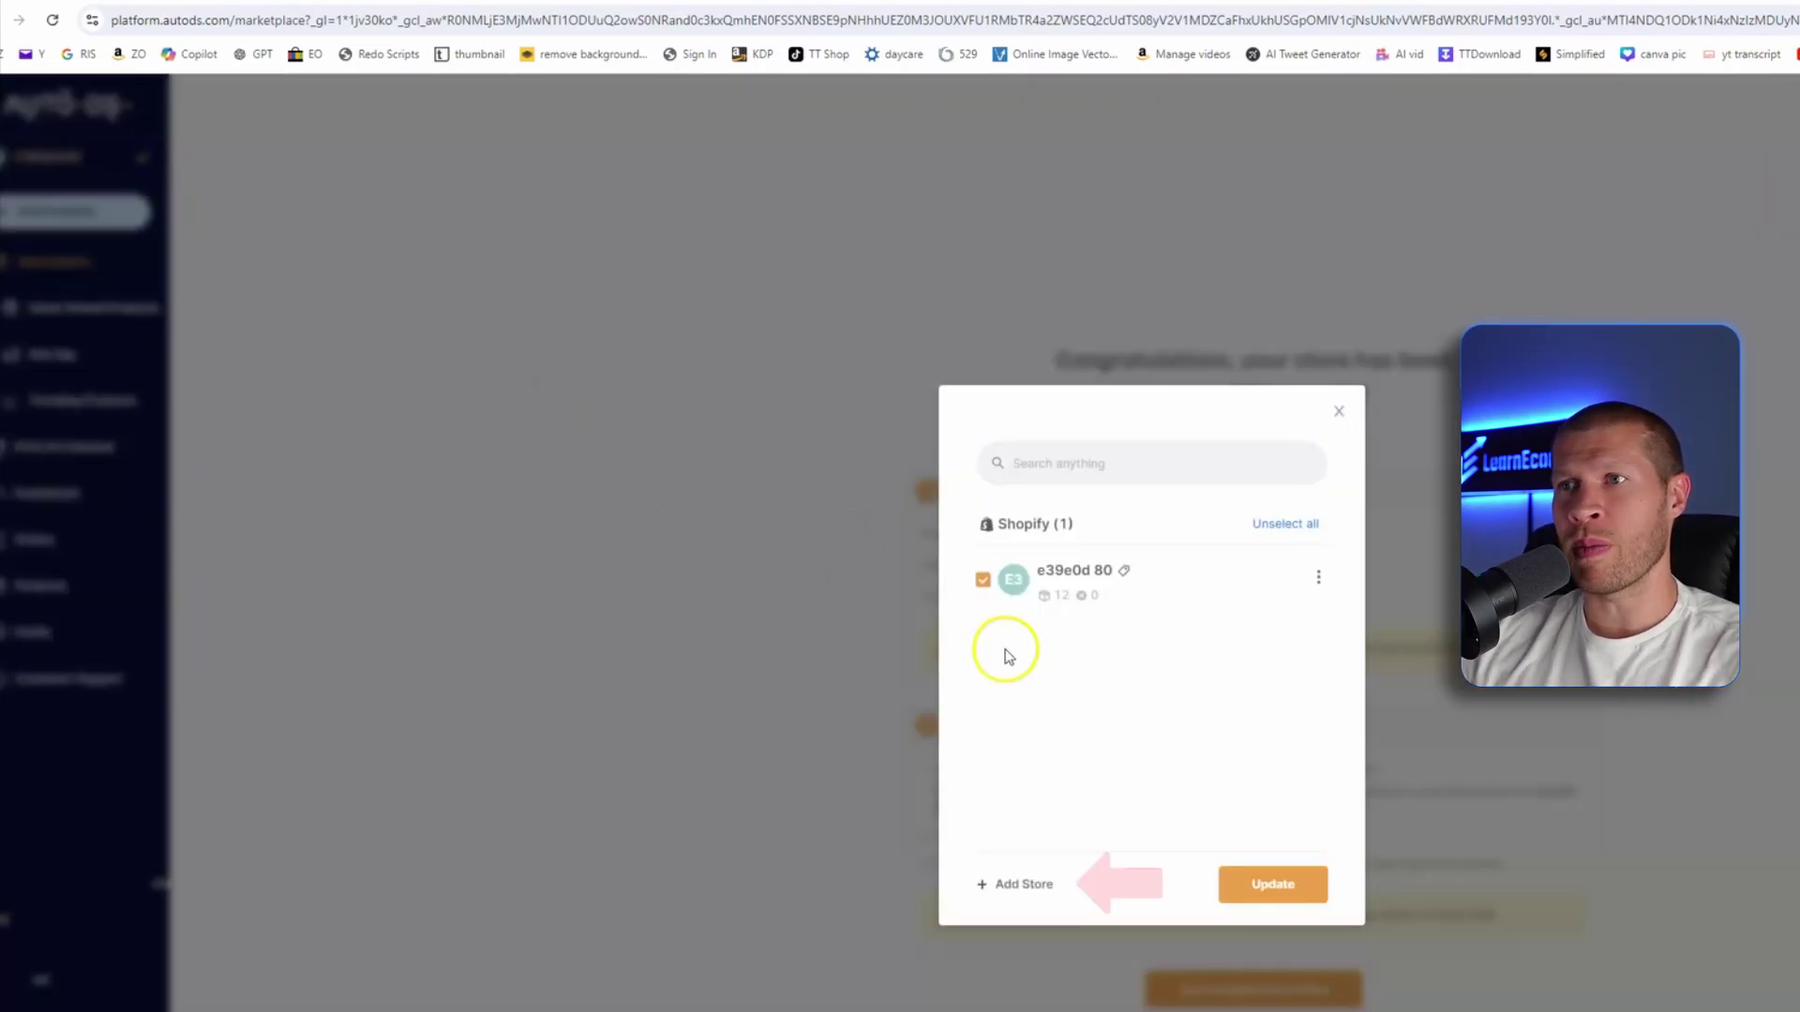
{"action": "left_click", "coordinate": [1031, 884]}
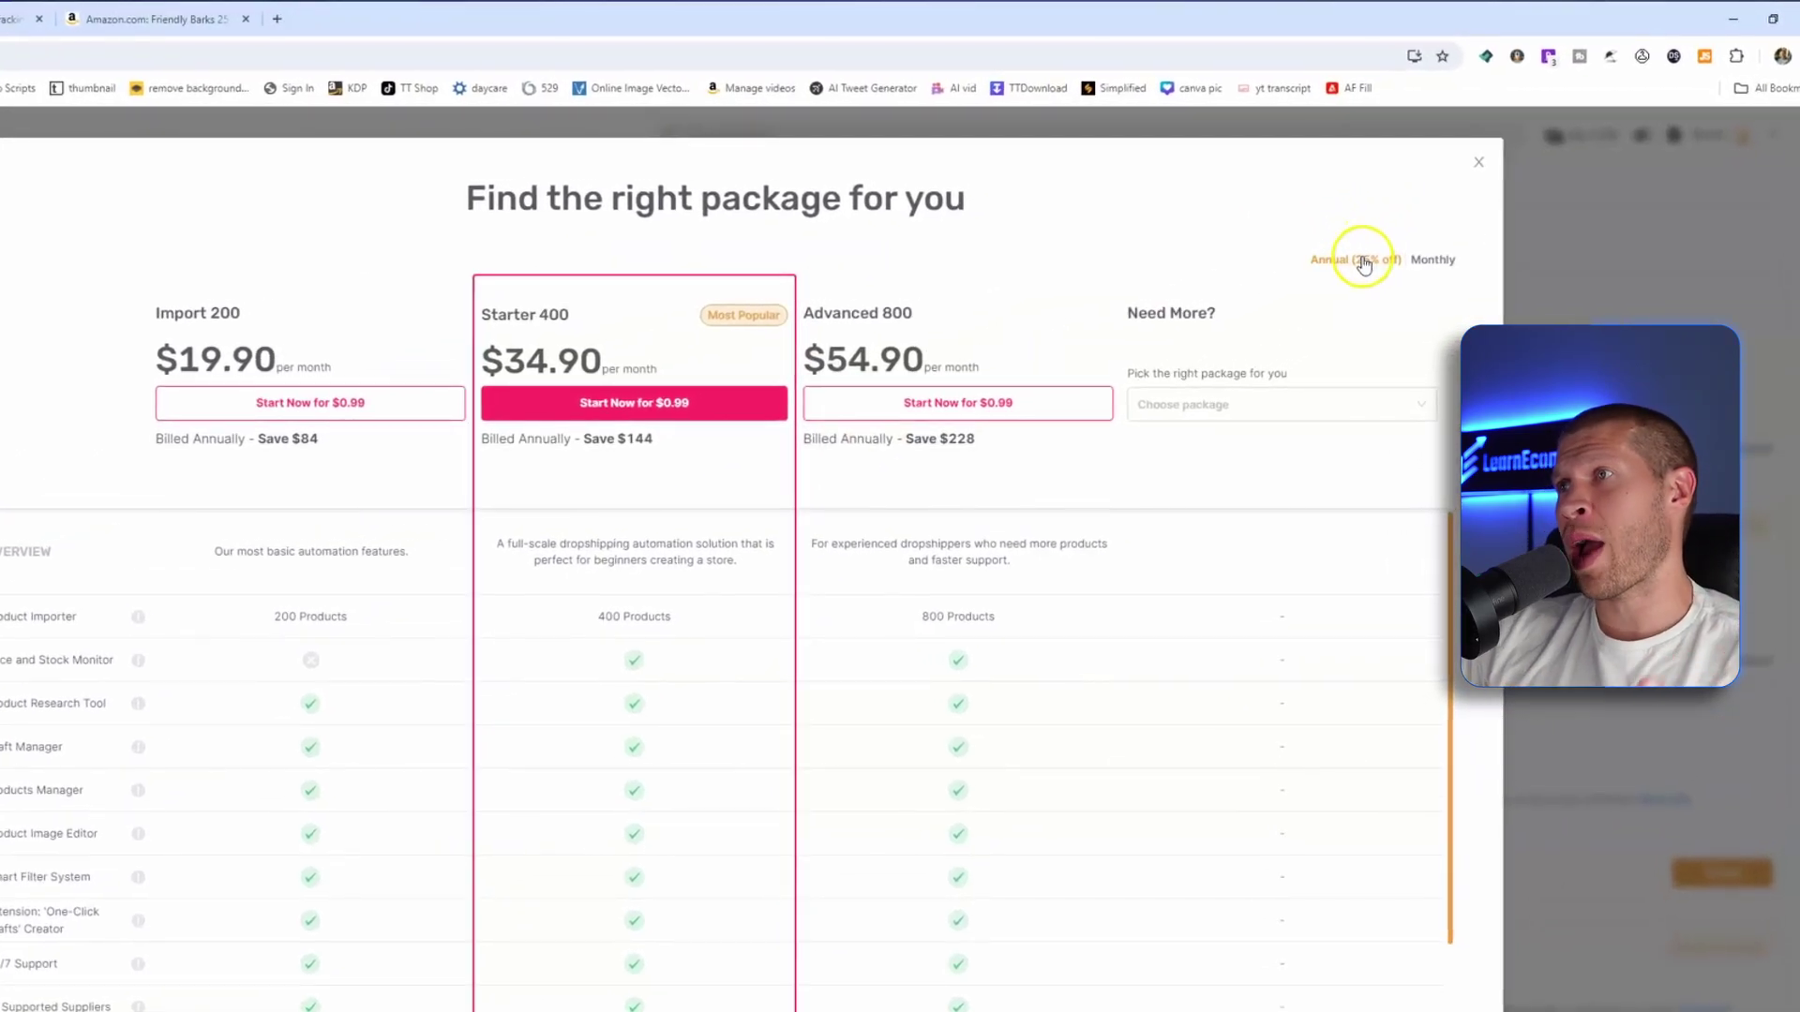
Switch the package prices to Monthly, then close the packages comparison.
{"action": "left_click", "coordinate": [1369, 262]}
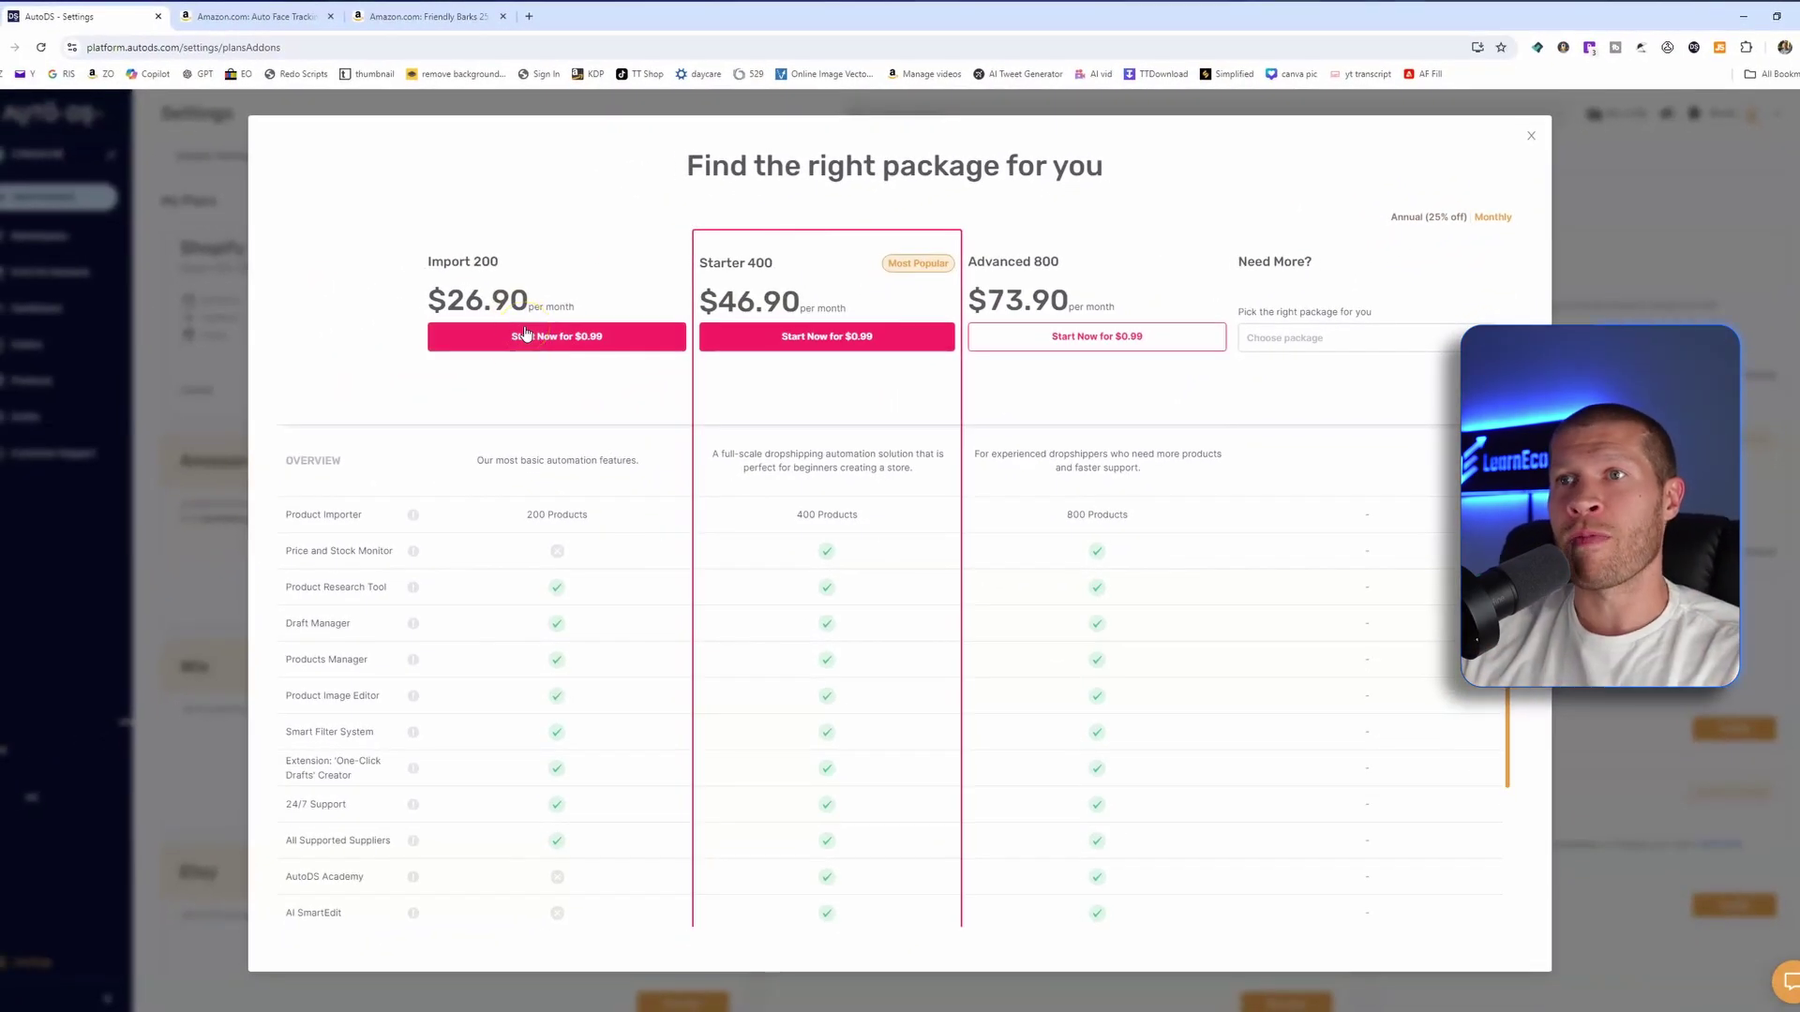
{"action": "left_click", "coordinate": [594, 337]}
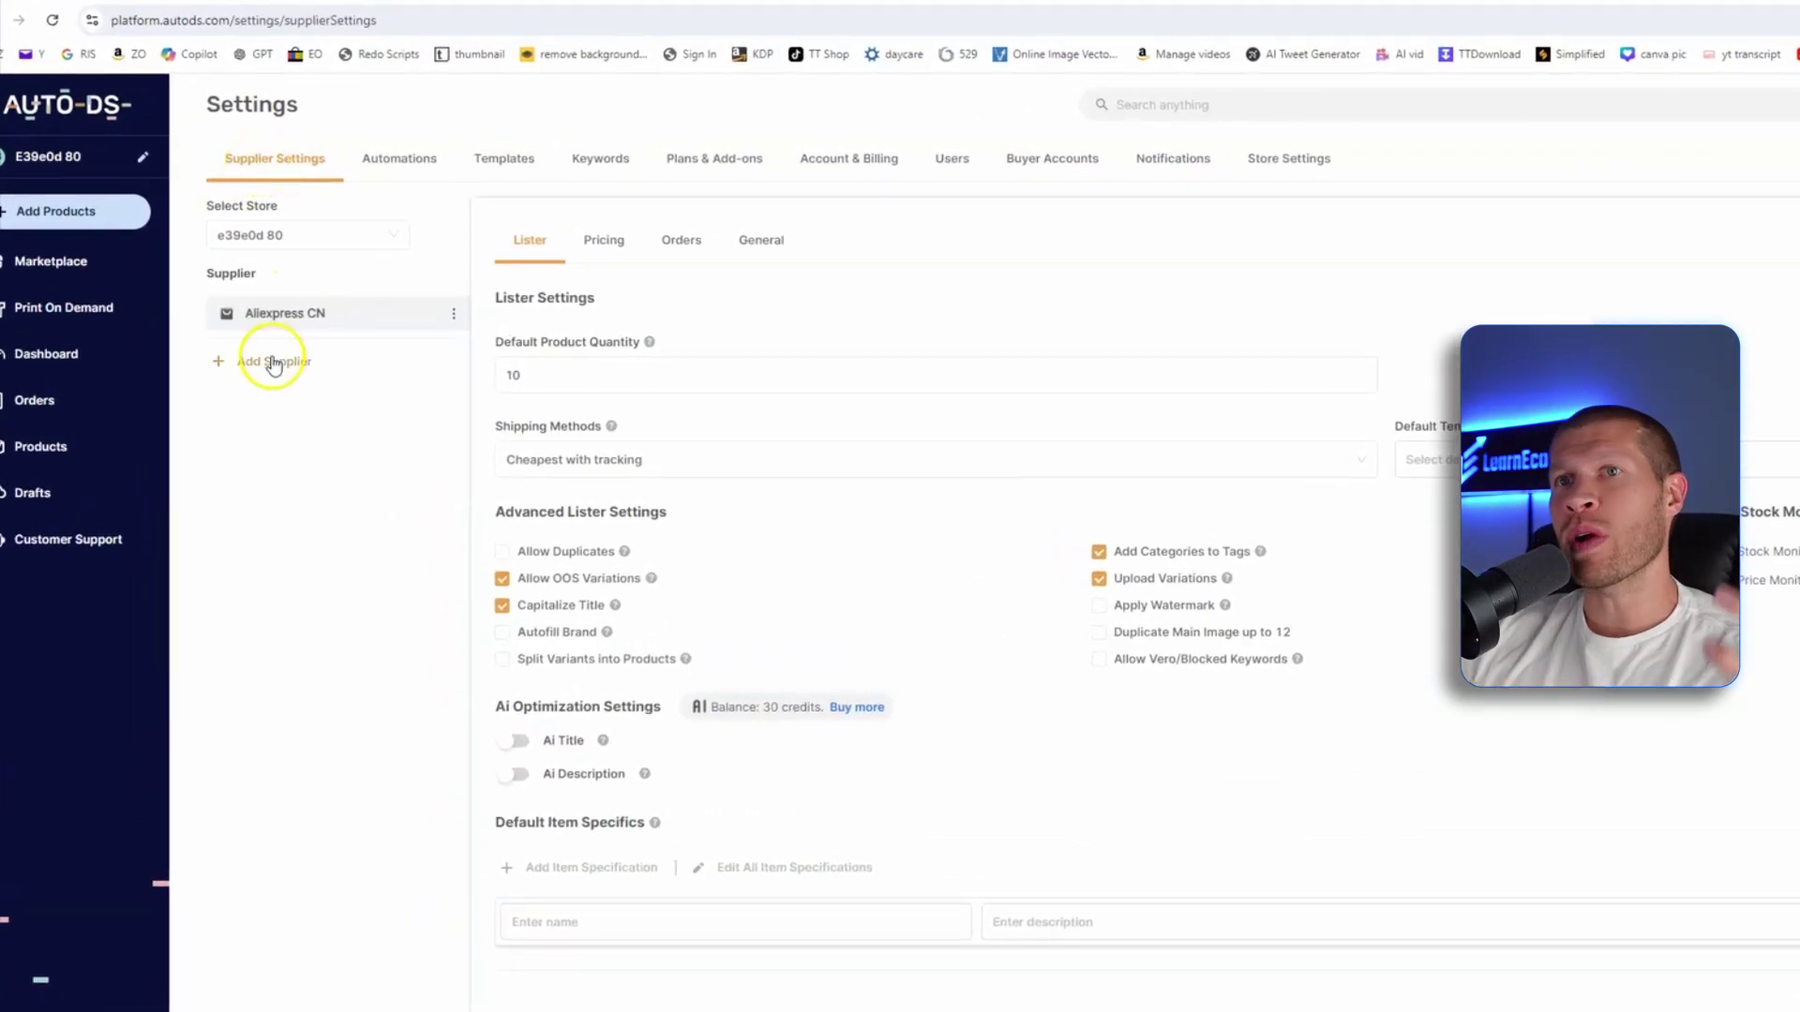
Add Amazon as a new supplier, keeping the United States warehouse and Recommended settings.
{"action": "left_click", "coordinate": [270, 360]}
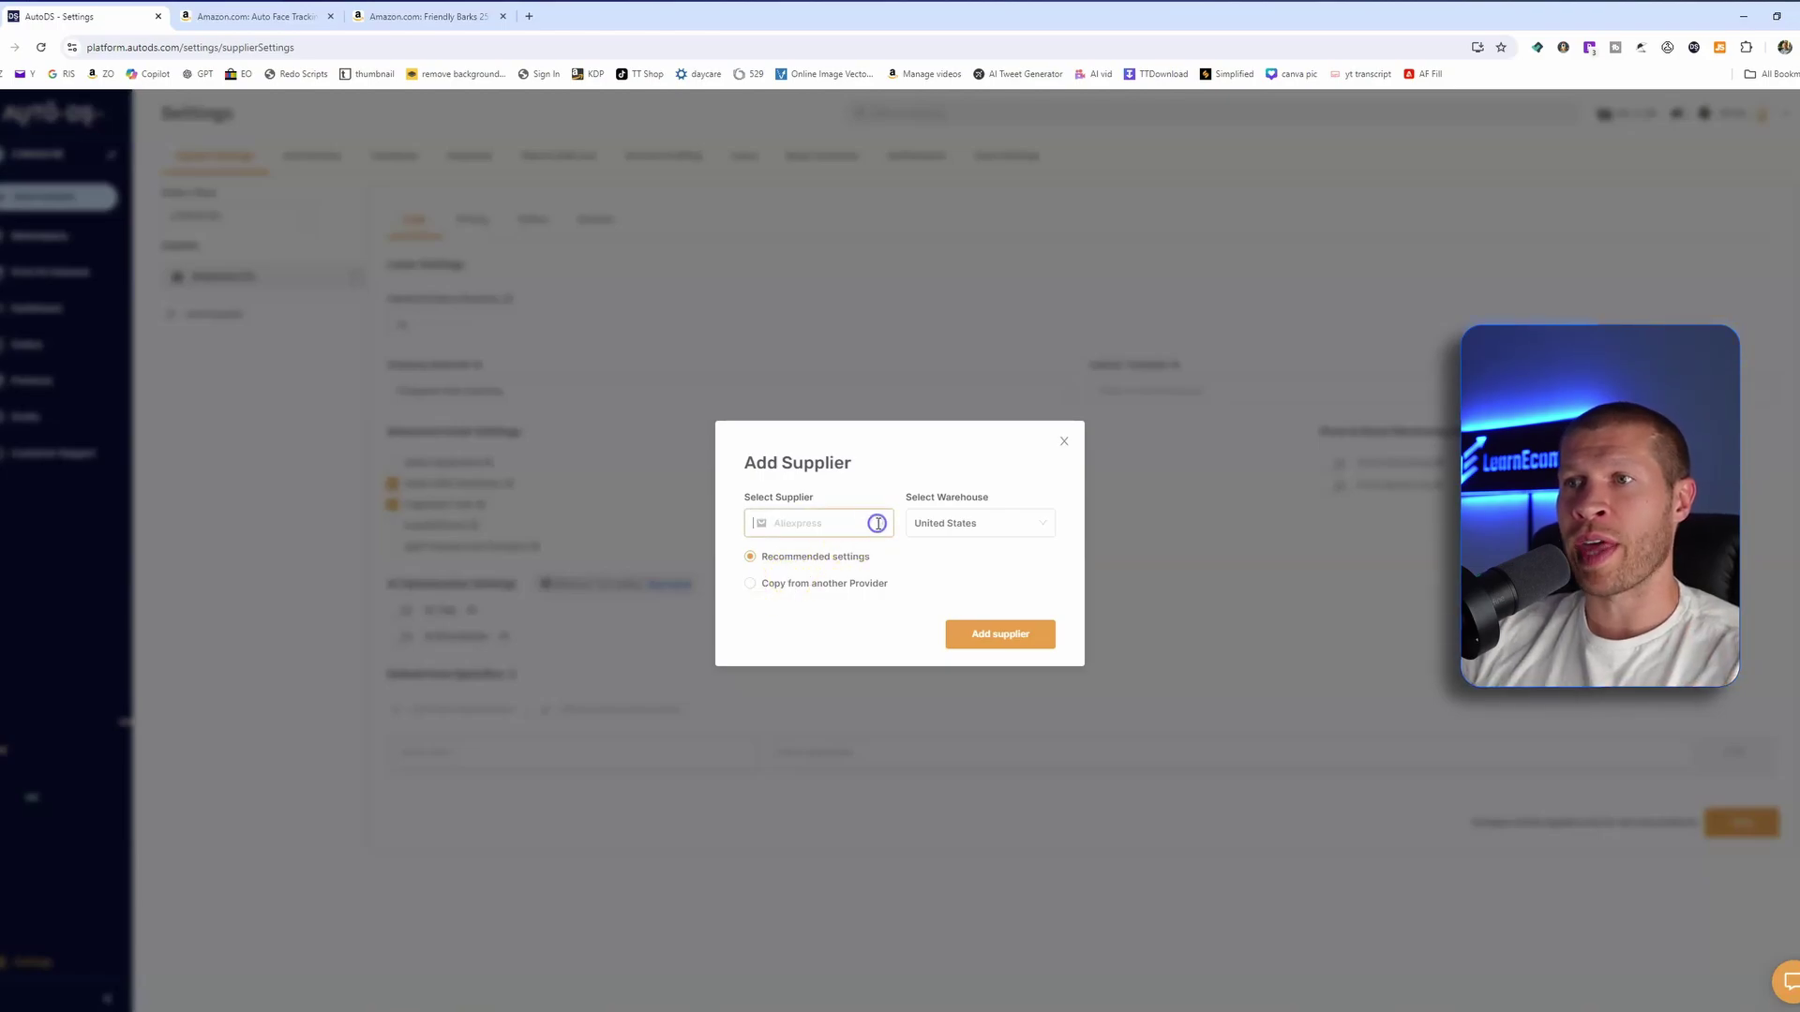
{"action": "left_click", "coordinate": [807, 682]}
{"action": "left_click", "coordinate": [819, 523]}
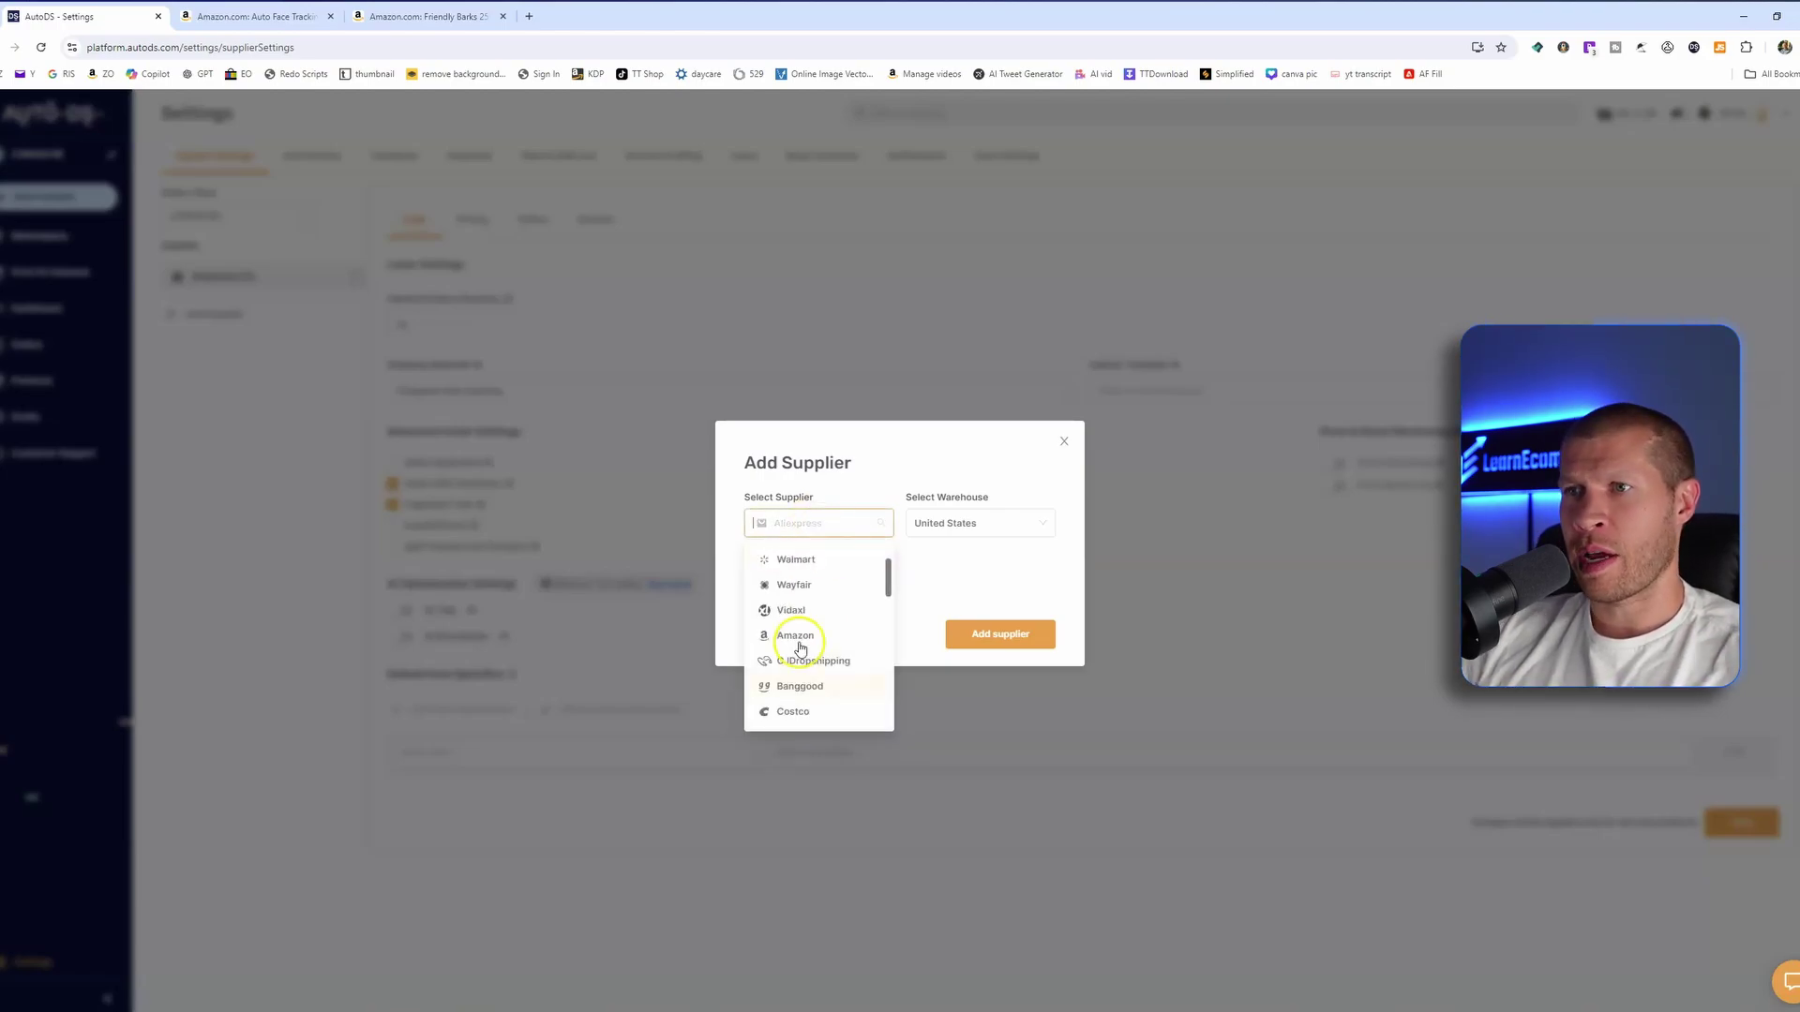
{"action": "left_click", "coordinate": [795, 636]}
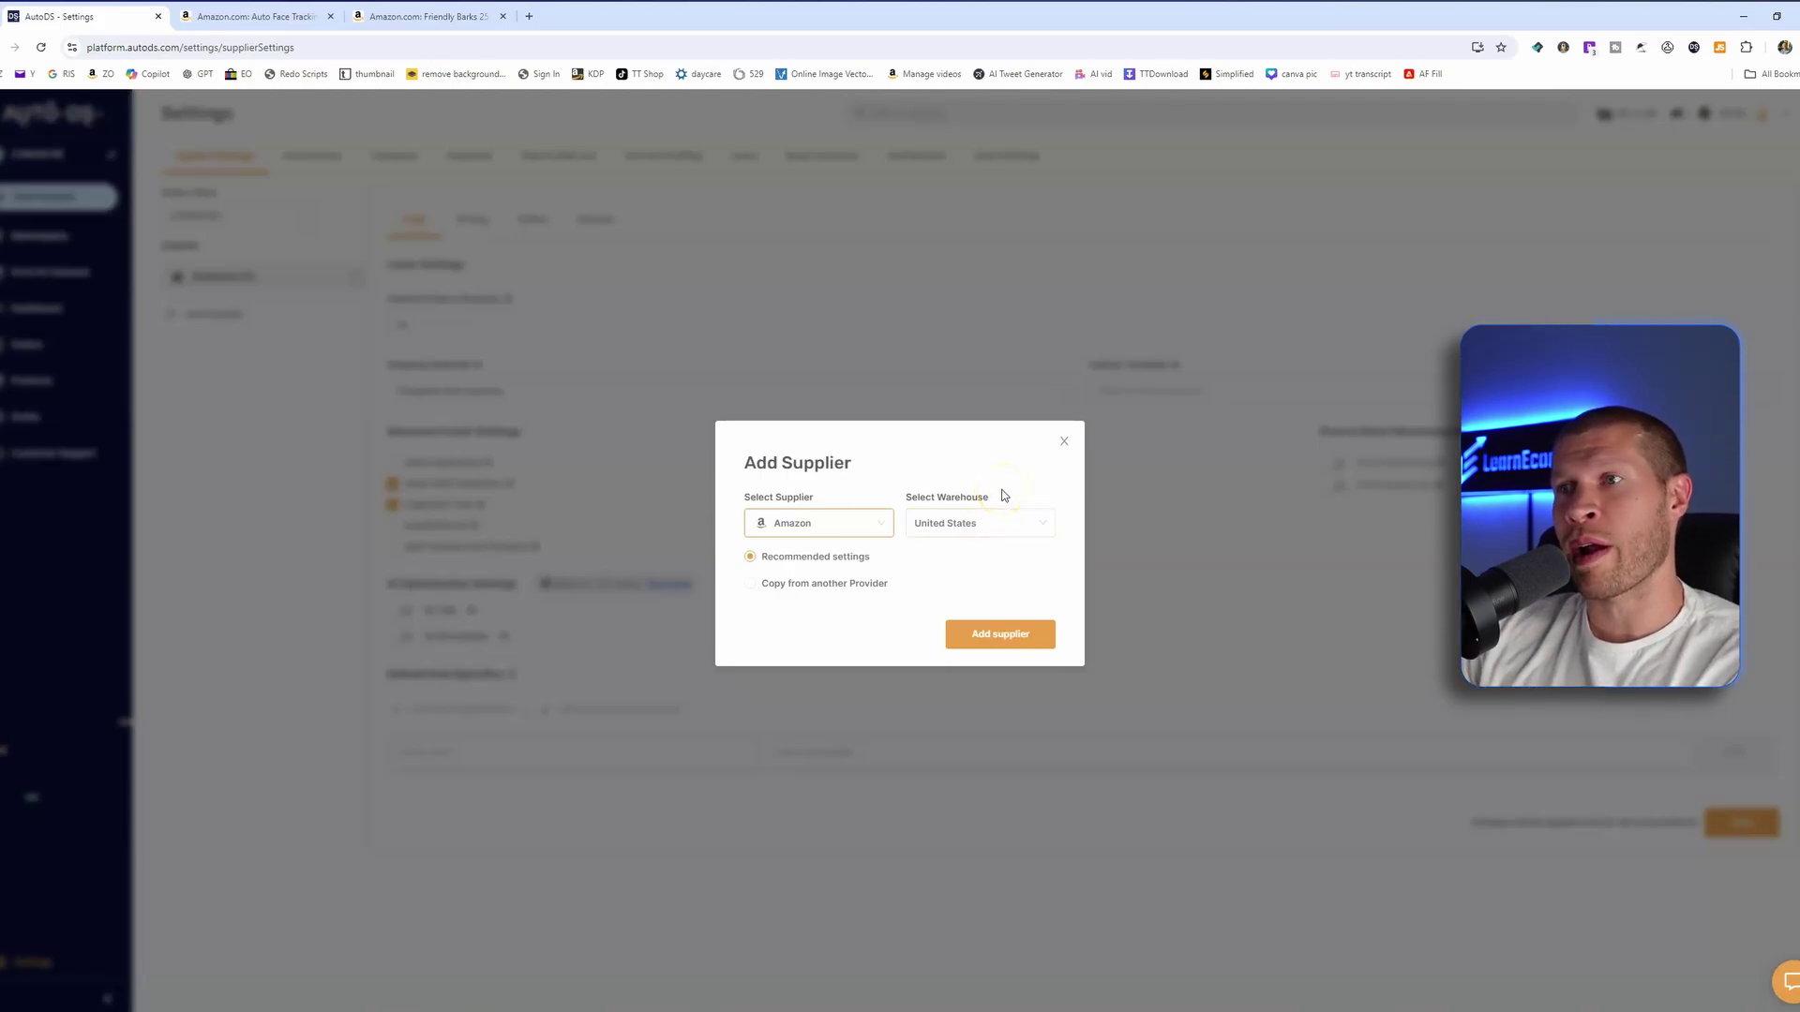
{"action": "left_click", "coordinate": [1015, 635]}
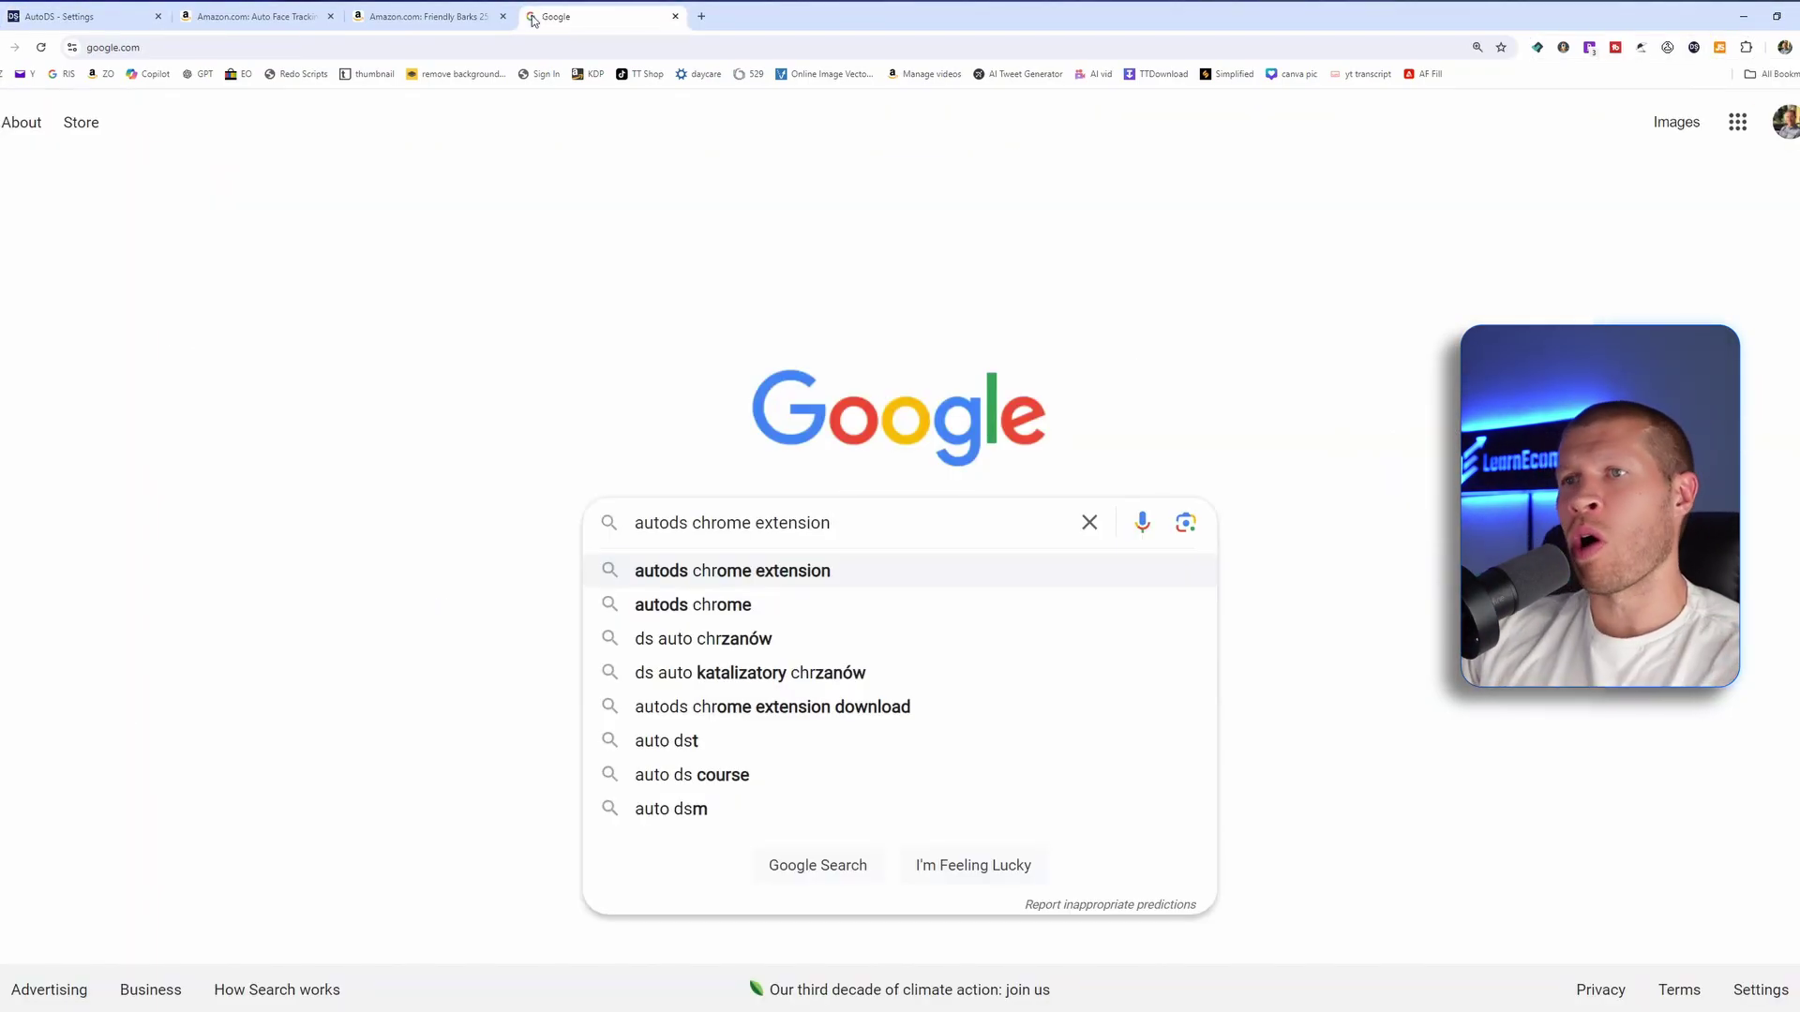
Search Google for 'autods chrome extension' and open the AutoDS - Dropshipping Helper Web Store page.
{"action": "key", "text": "Return"}
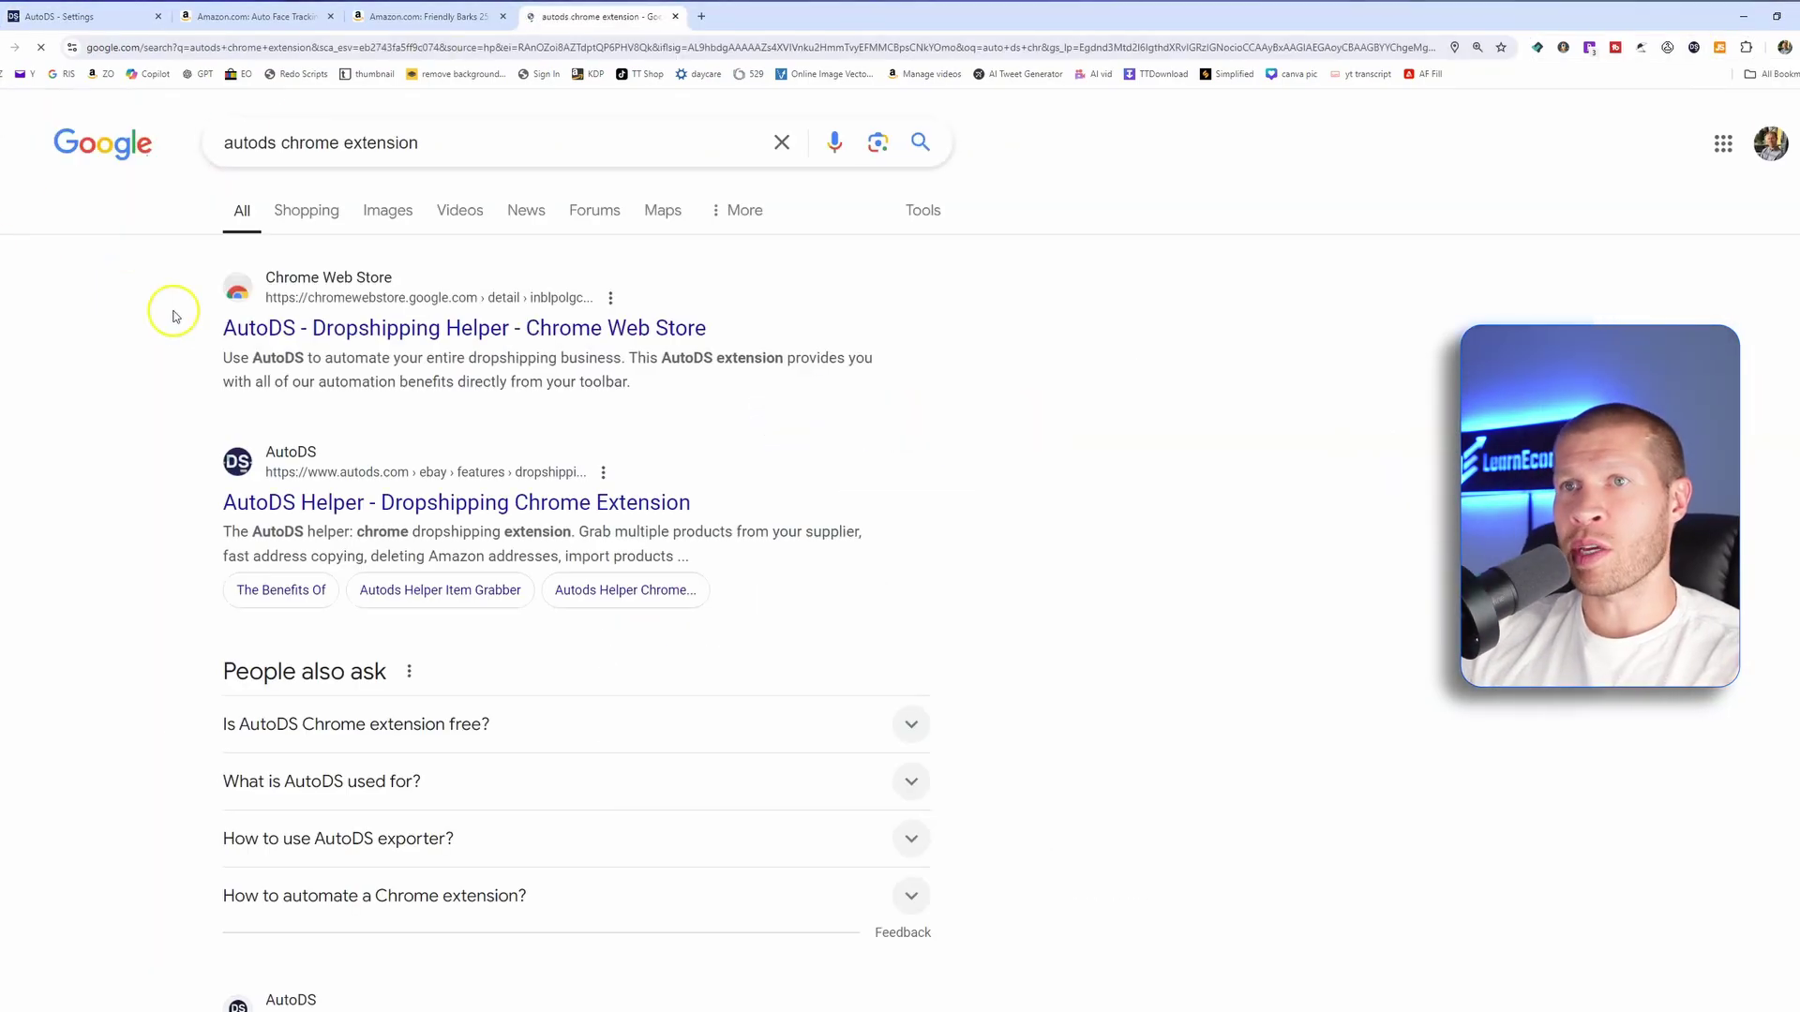
{"action": "left_click", "coordinate": [281, 328]}
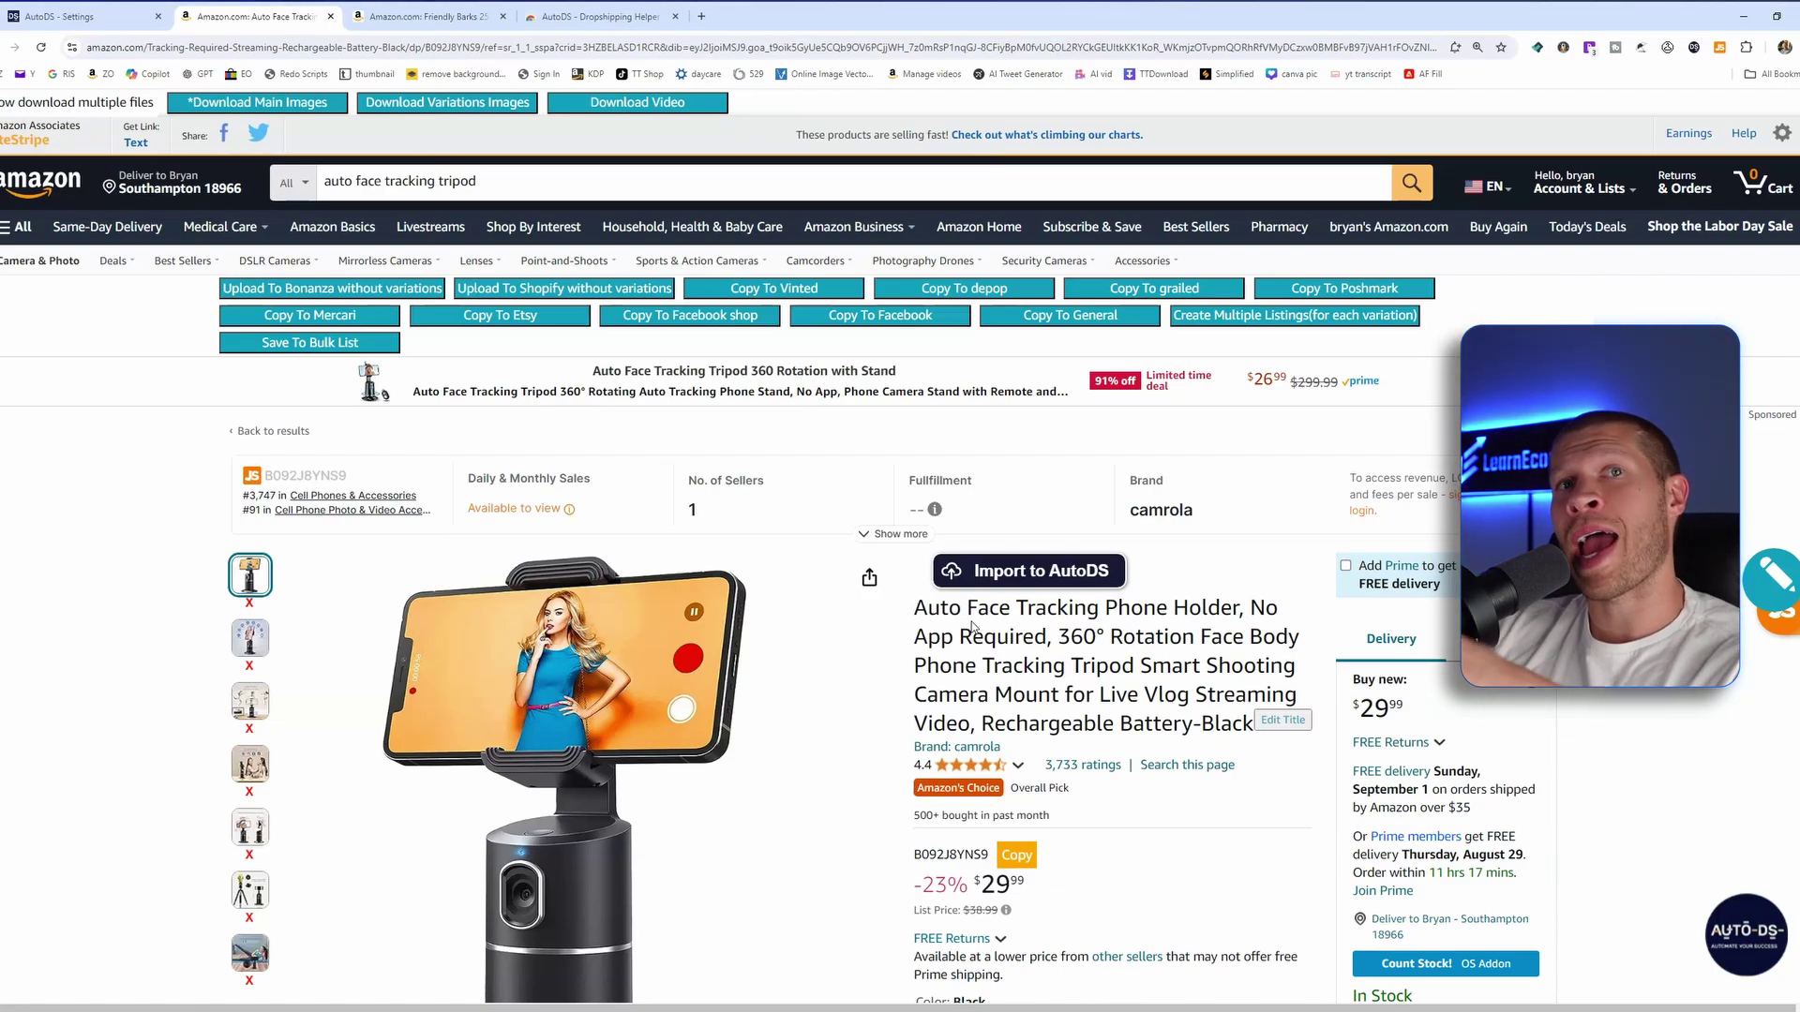
Import the camrola face-tracking tripod and the Friendly Barks snuffle mat into AutoDS.
{"action": "left_click", "coordinate": [1008, 583]}
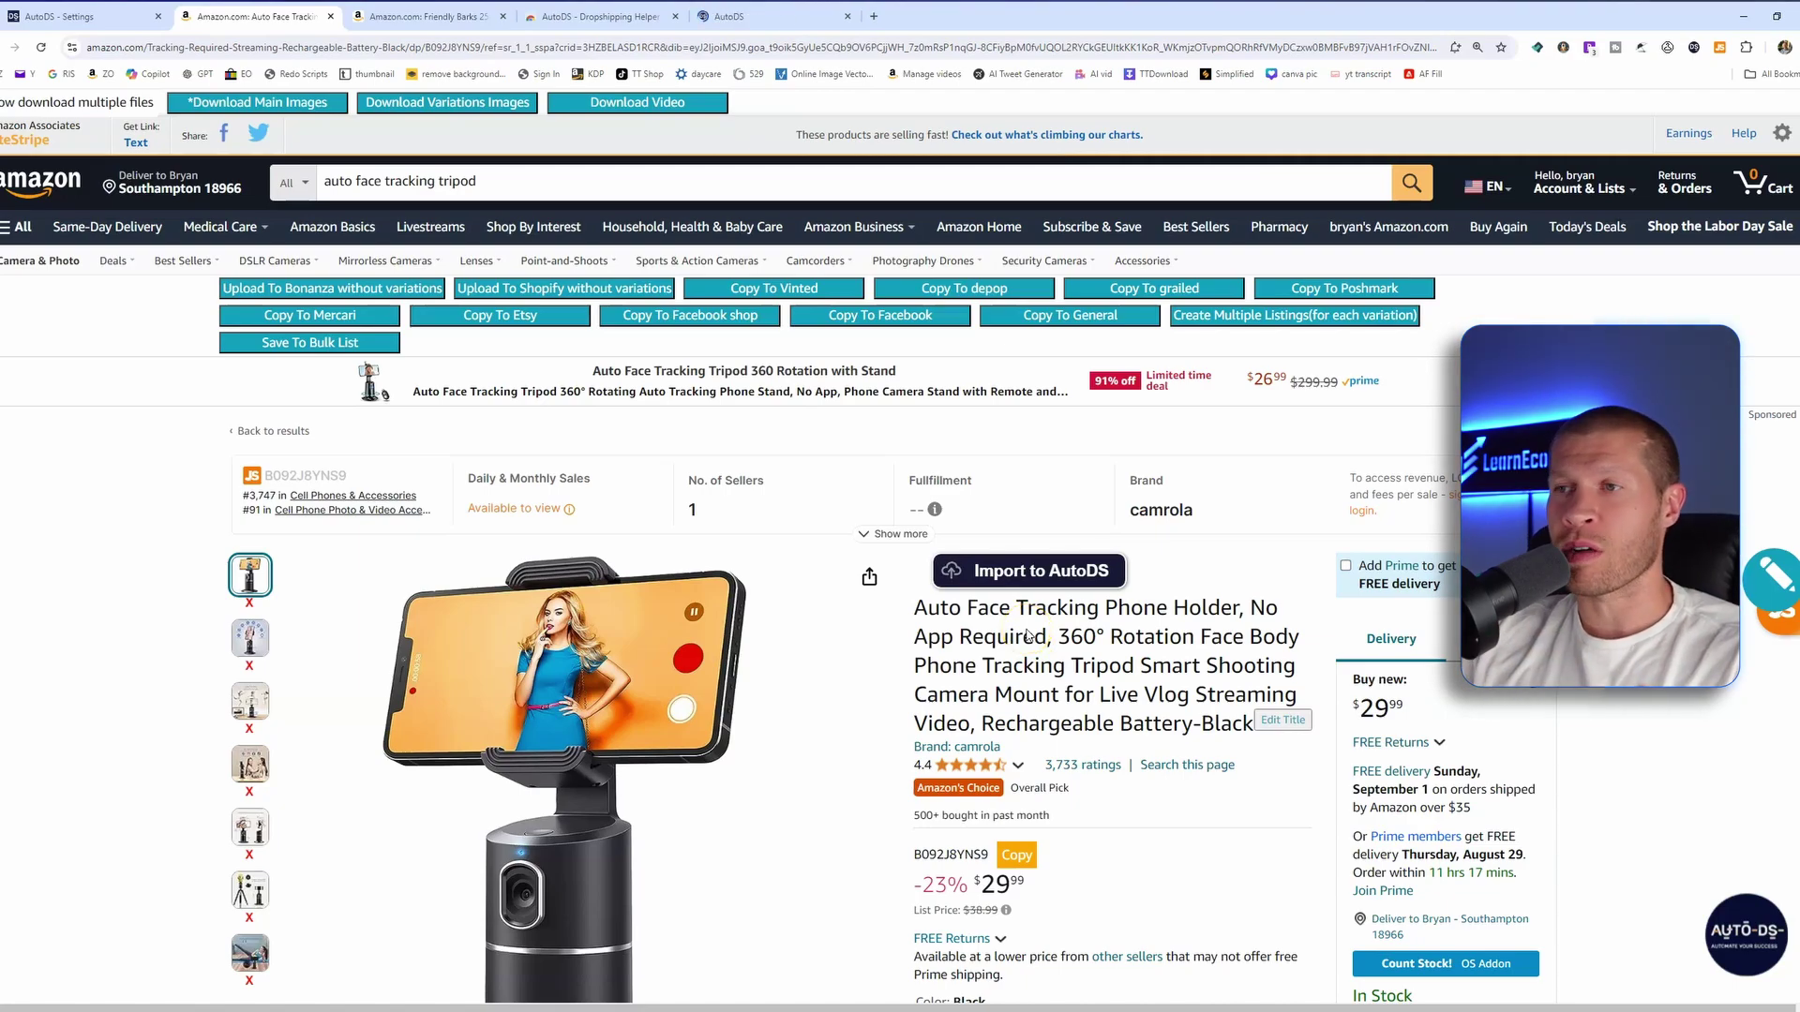
{"action": "key", "text": "ctrl+Tab"}
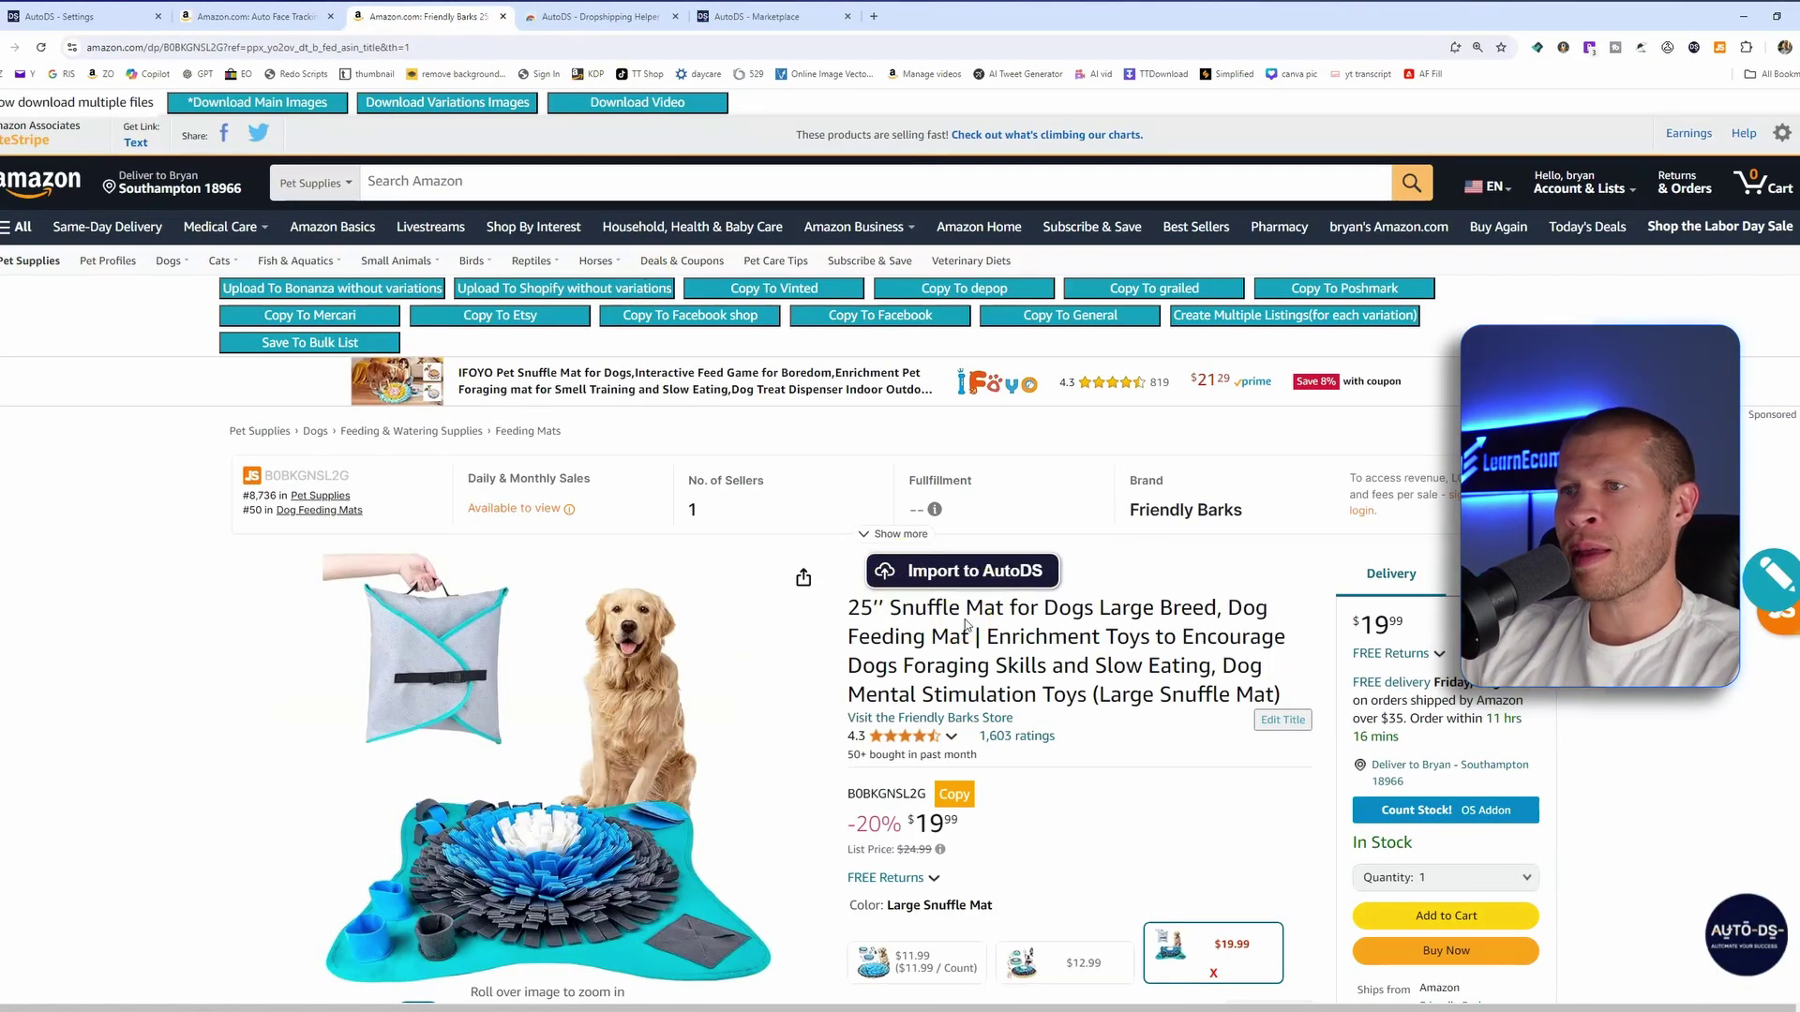
{"action": "left_click", "coordinate": [912, 578]}
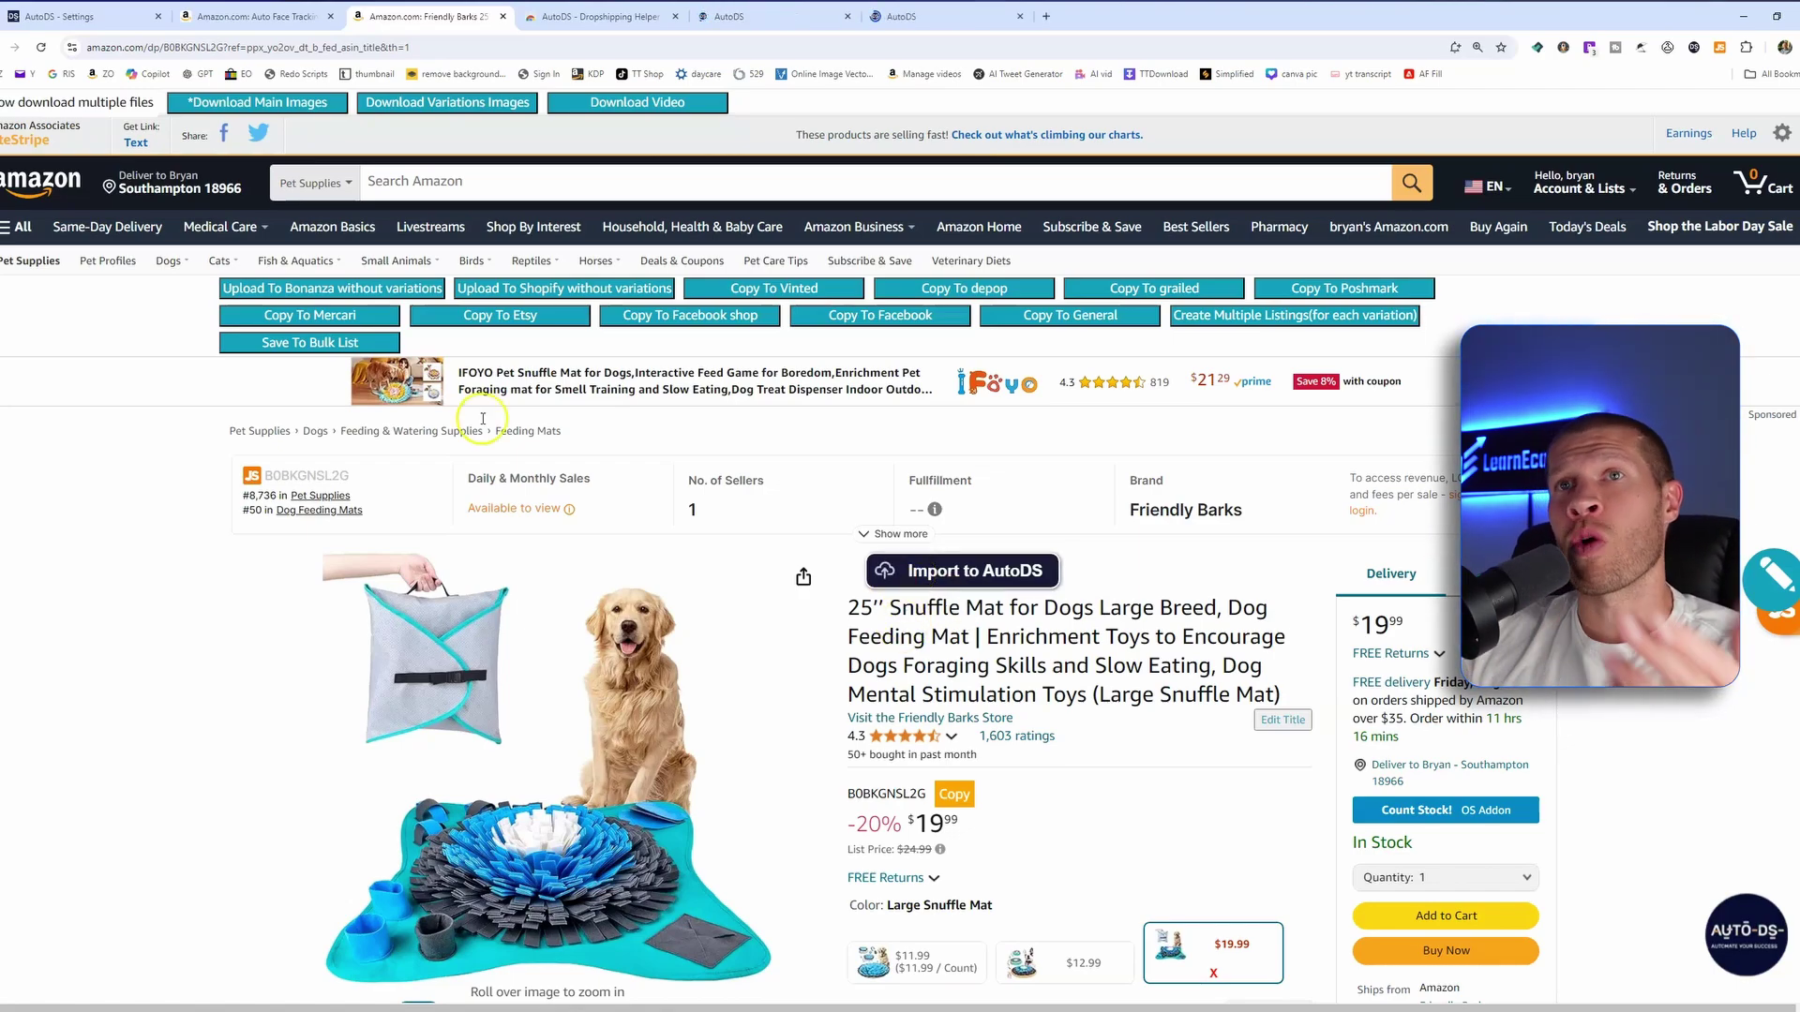
{"action": "left_click", "coordinate": [61, 16]}
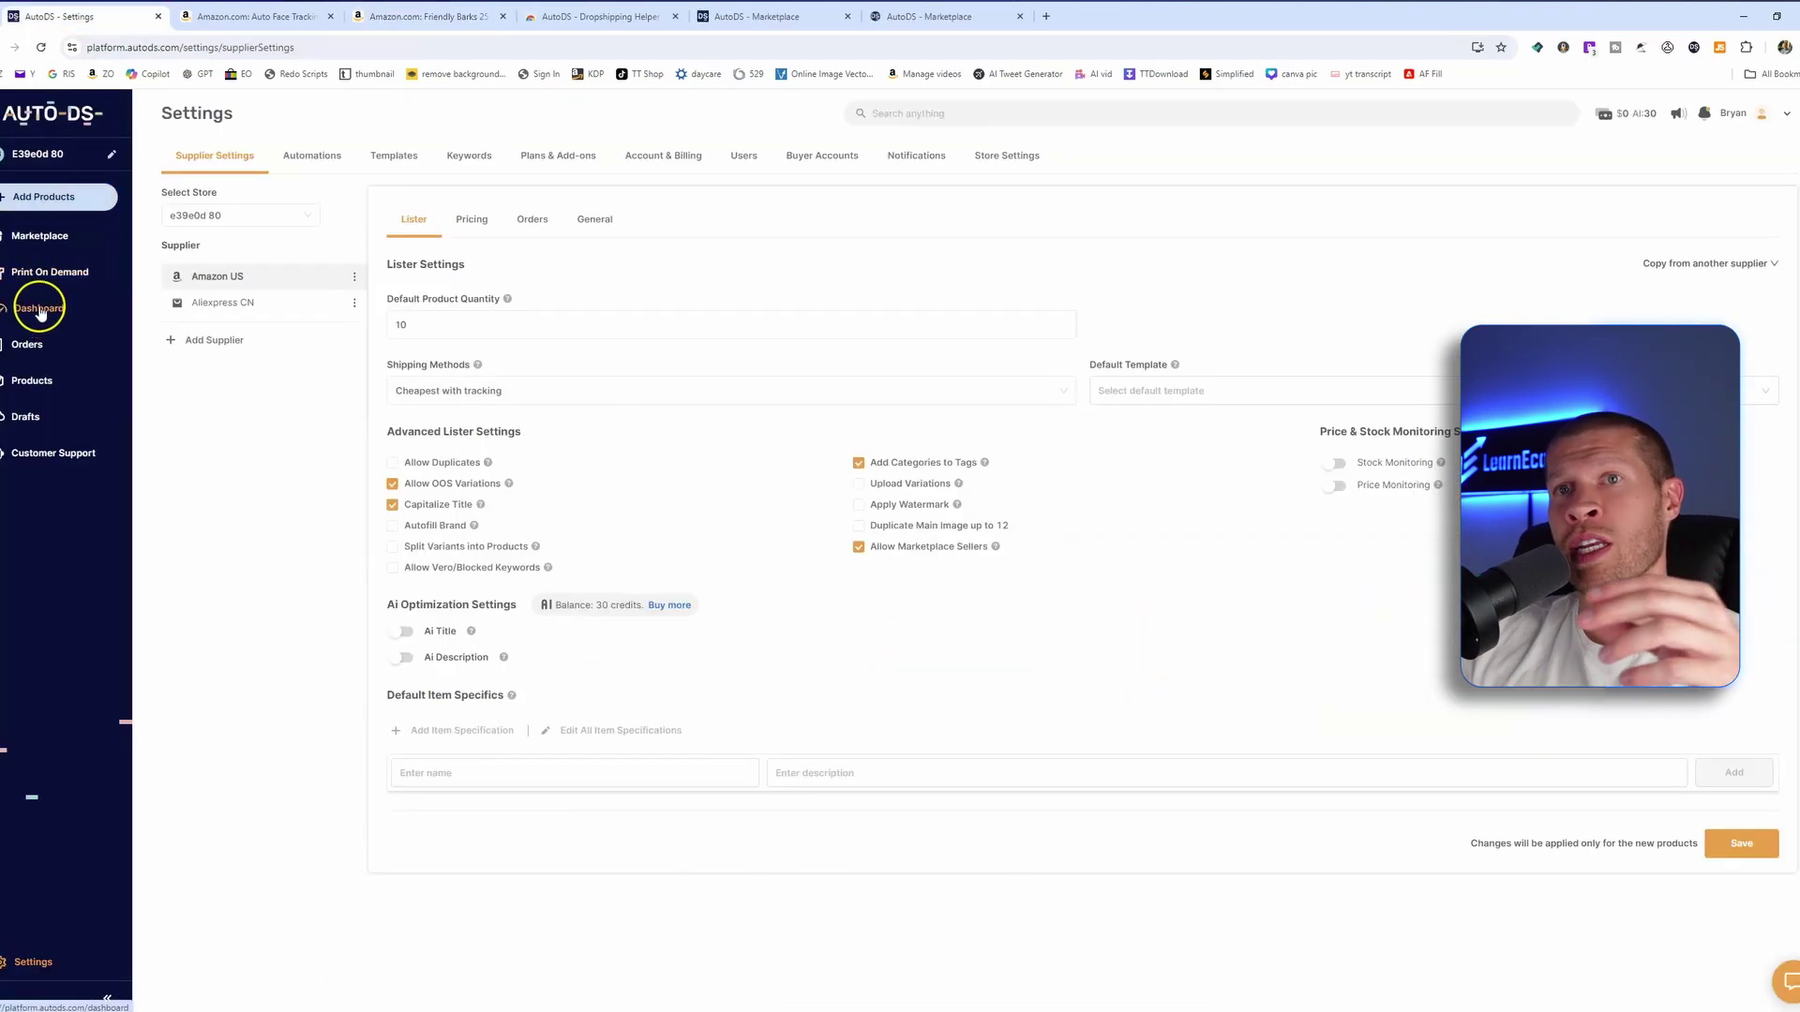
Open the Orders page listing 32 orders with statuses, prices, profits and 1244 auto order credits.
{"action": "left_click", "coordinate": [30, 381]}
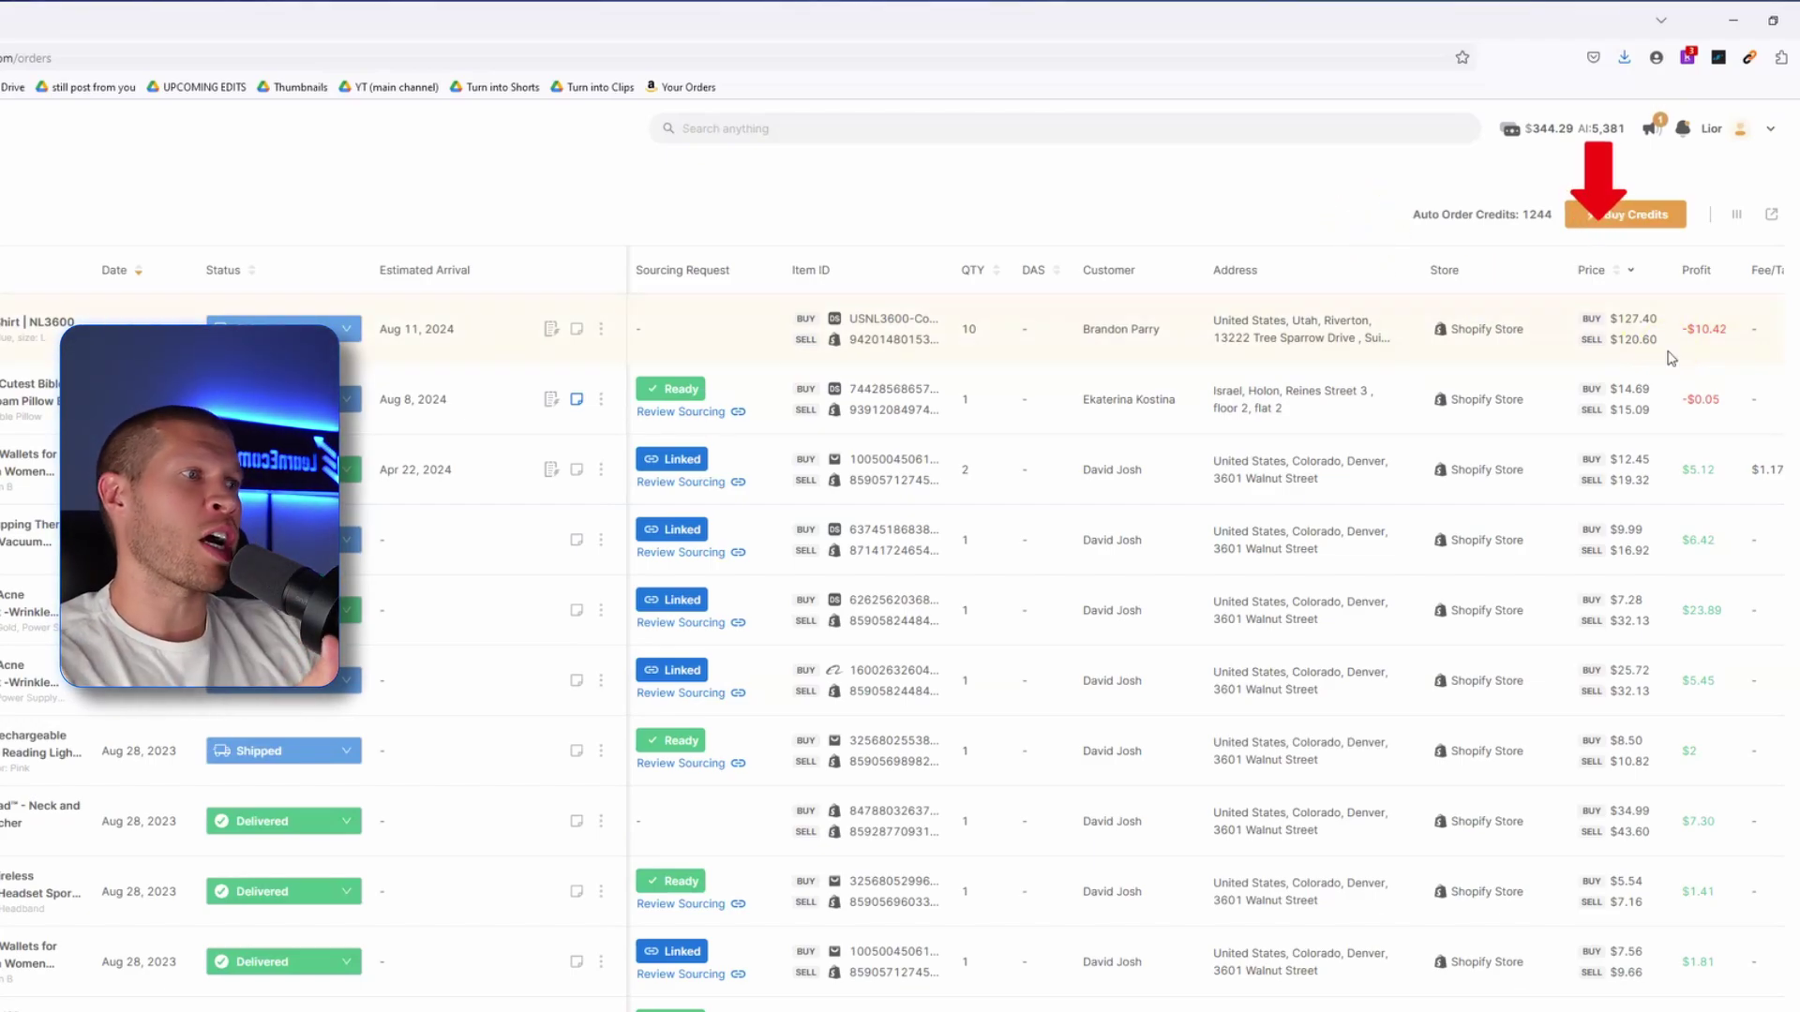
{"action": "scroll", "coordinate": [1678, 375], "scroll_direction": "down", "scroll_amount": 5}
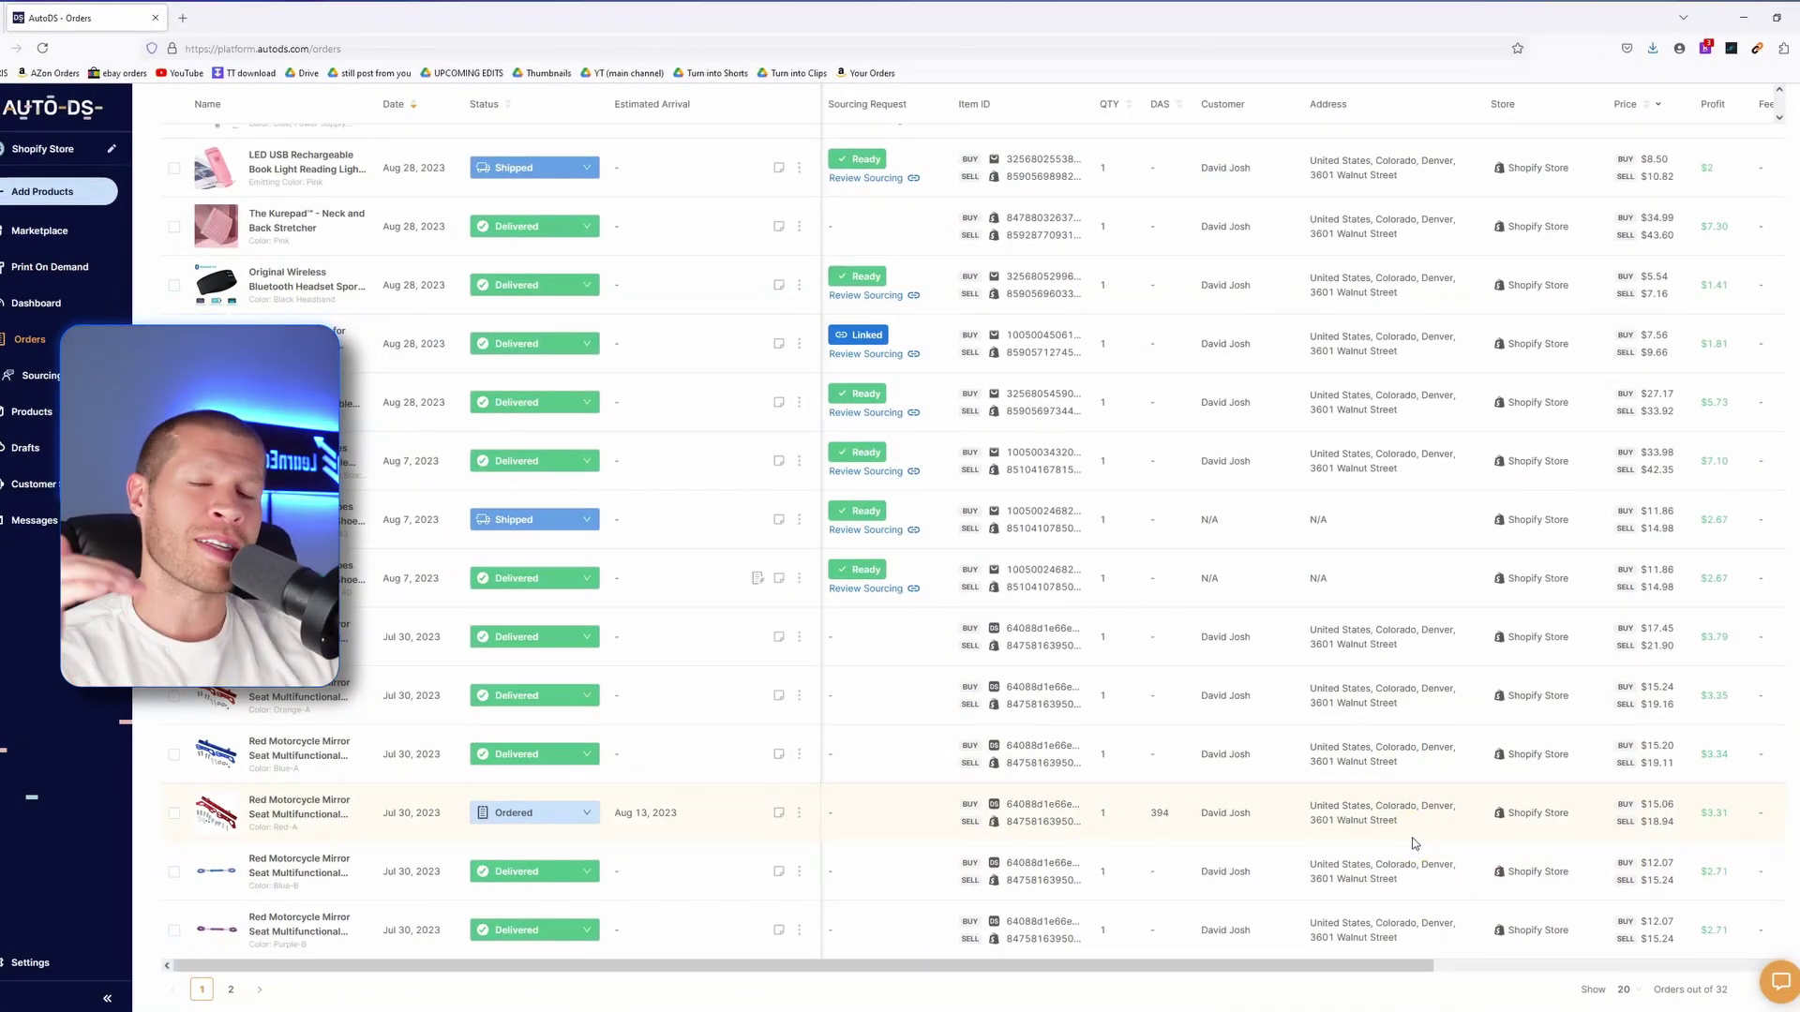
{"action": "scroll", "coordinate": [1416, 843], "scroll_direction": "up", "scroll_amount": 5}
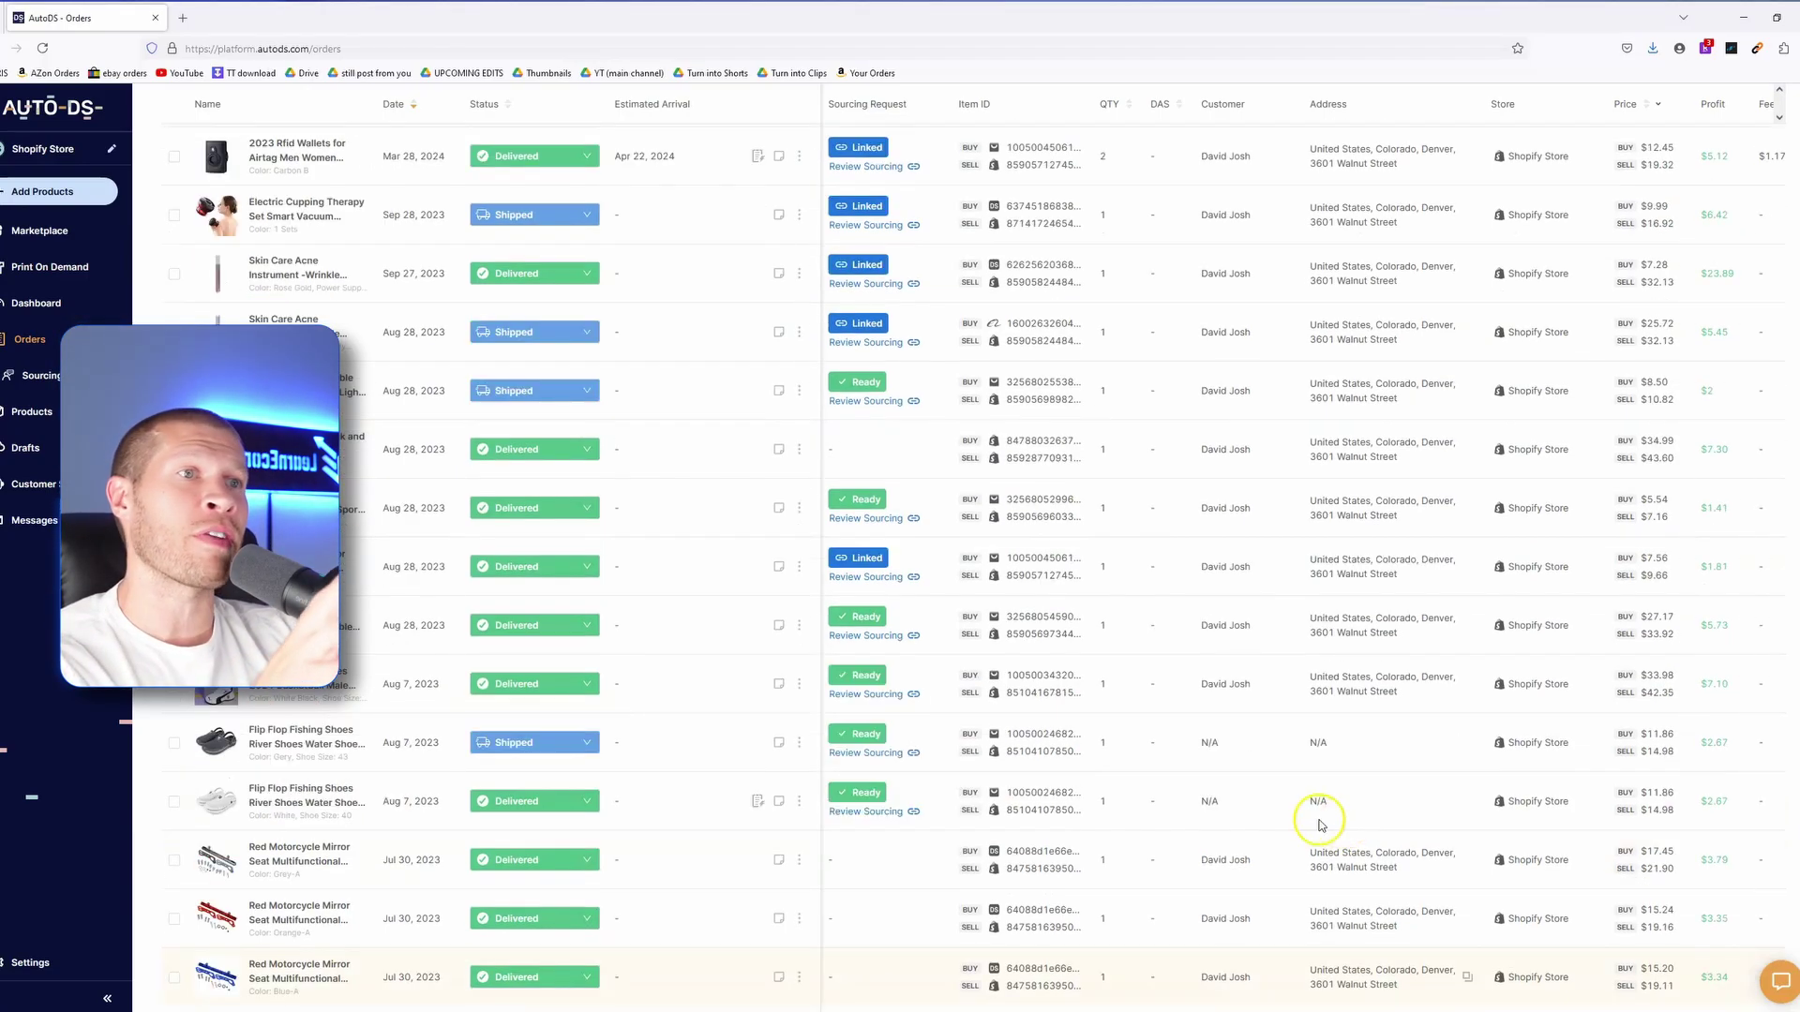